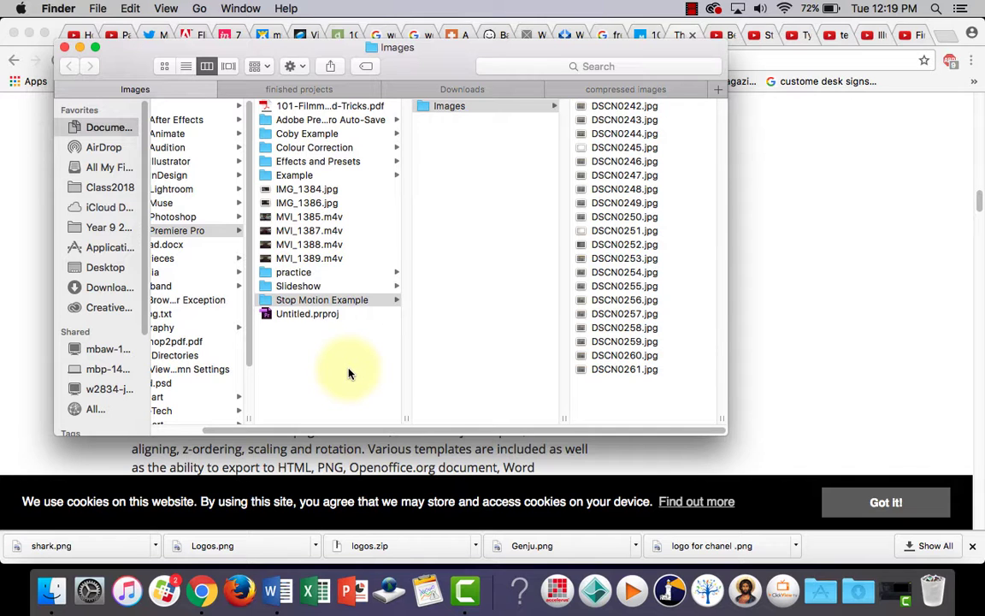
# Open the Images folder inside the Stop Motion Example folder and select the photo DSCN0242.jpg
pyautogui.click(338, 308)
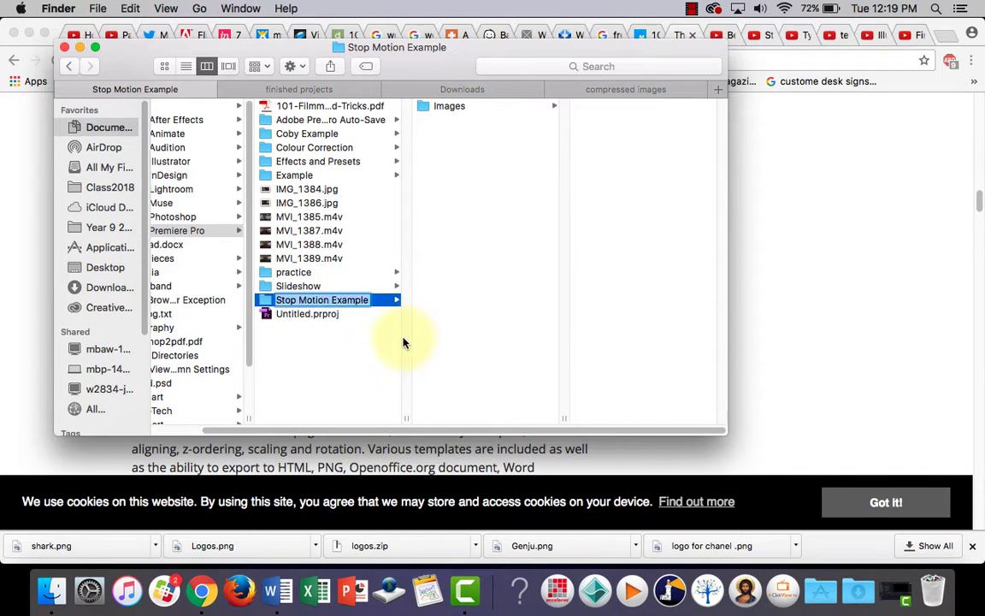
pyautogui.click(364, 328)
pyautogui.click(347, 303)
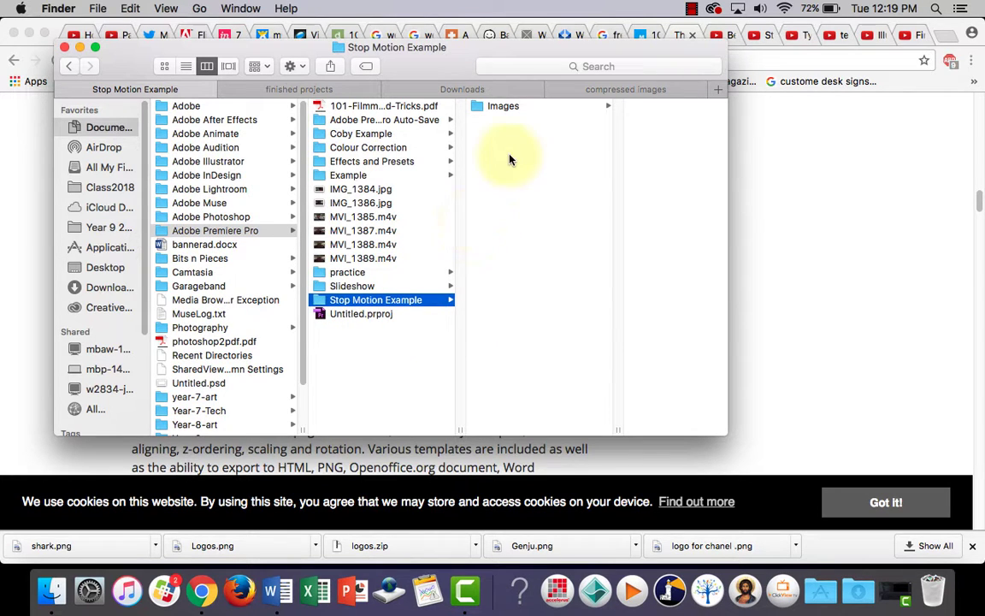
pyautogui.click(507, 107)
pyautogui.click(632, 107)
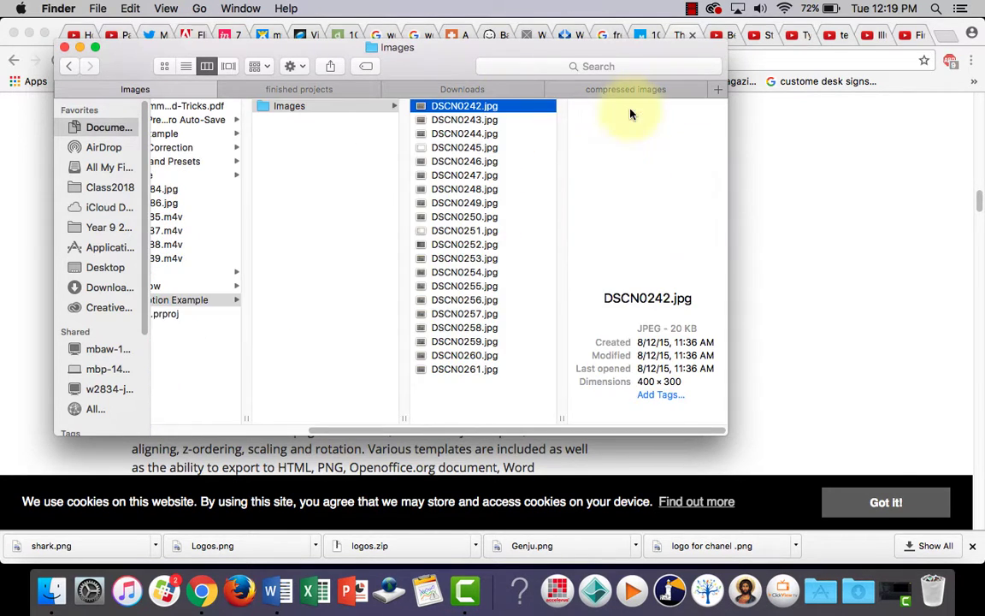
# Preview the stop motion photos one after another, going forward and back through the sequence, and close the file window
pyautogui.press('Down')
pyautogui.press('Down')
pyautogui.press('Down')
pyautogui.press('Down')
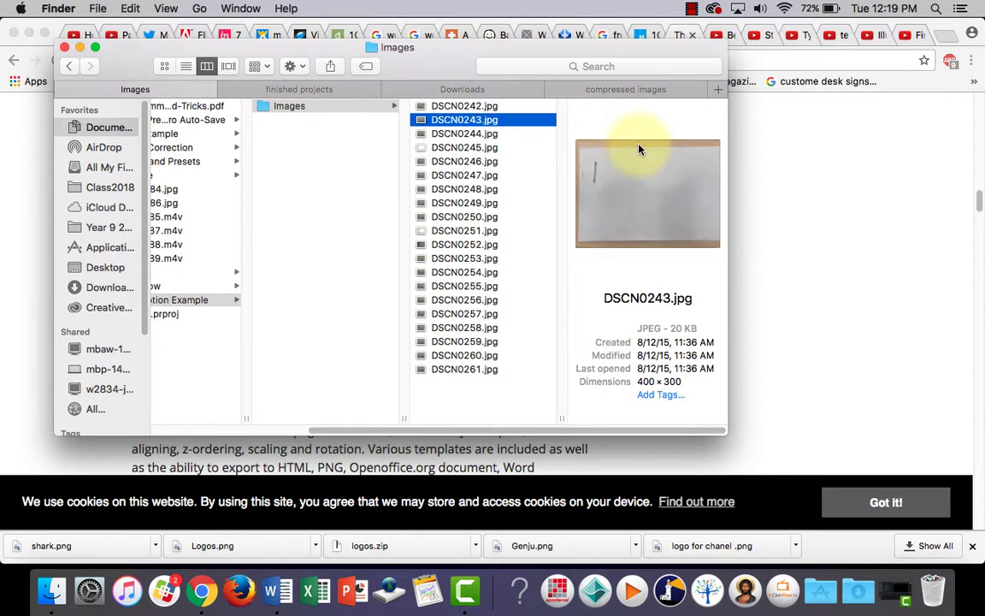
pyautogui.press('Down')
pyautogui.press('Down')
pyautogui.press('Down')
pyautogui.press('Down')
pyautogui.press('Down')
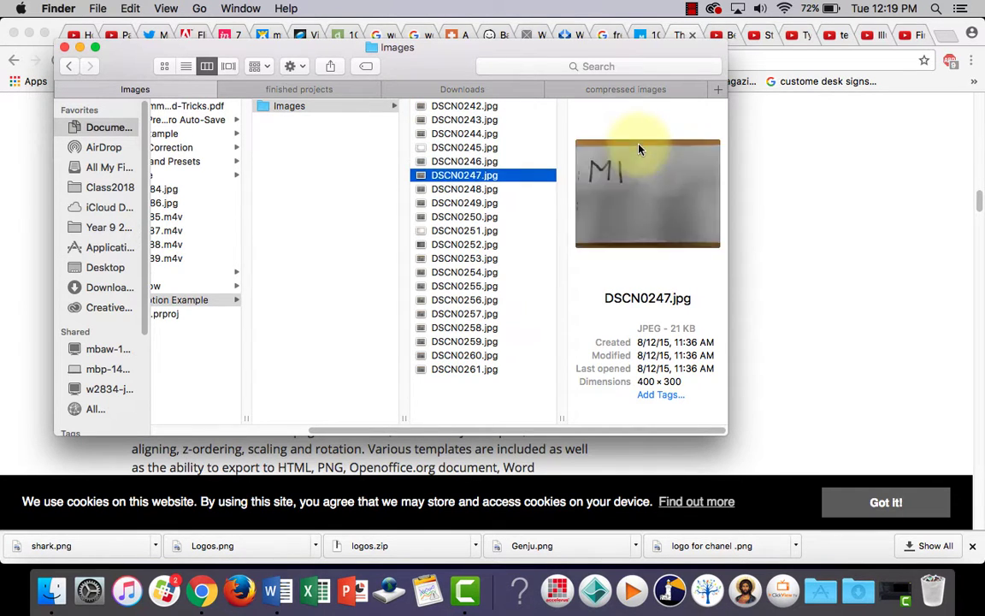
pyautogui.press('Down')
pyautogui.press('Down')
pyautogui.press('Down')
pyautogui.press('Down')
pyautogui.press('Down')
pyautogui.press('Down')
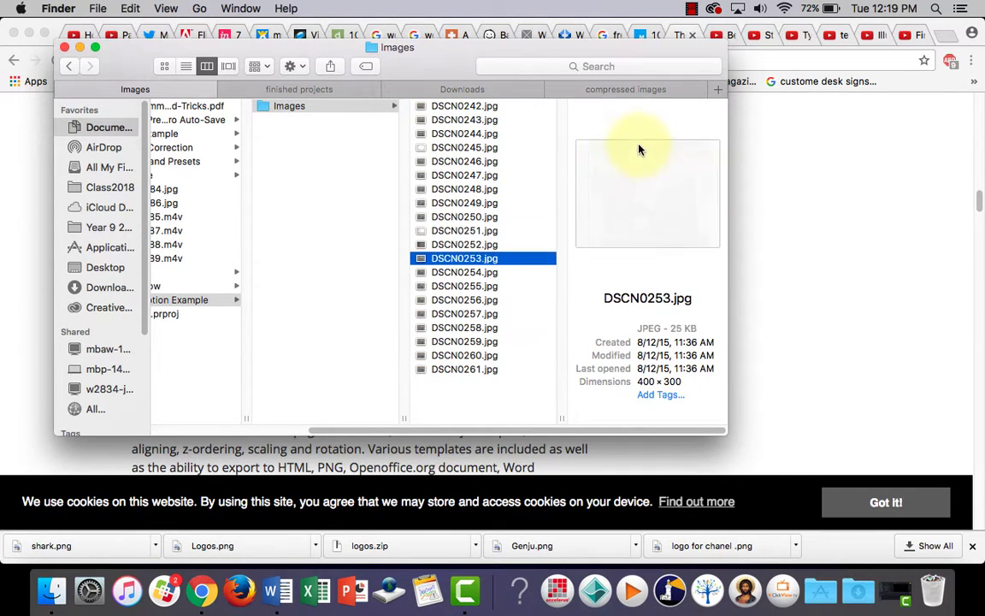
pyautogui.press('Down')
pyautogui.press('Down')
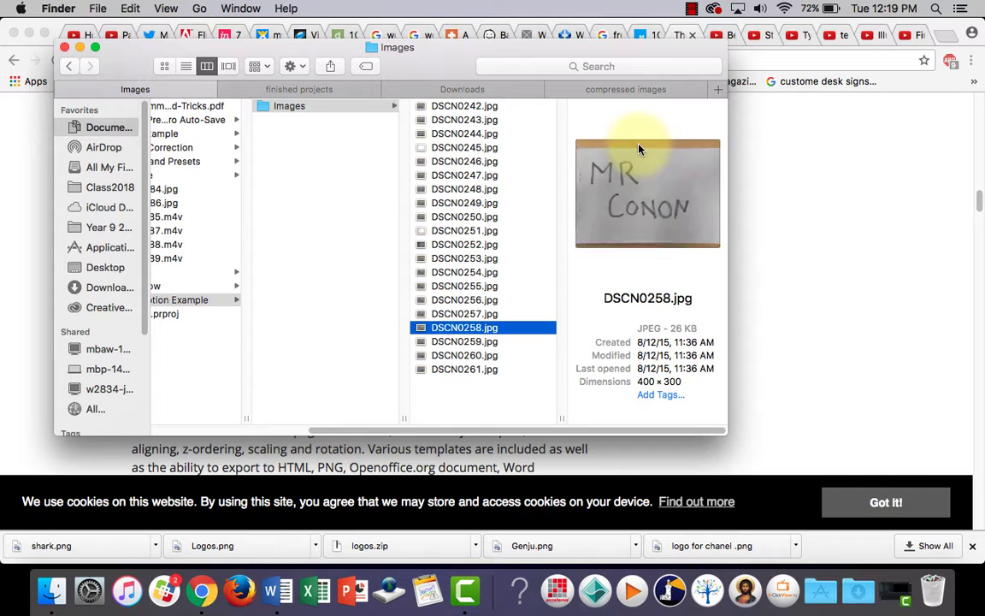
pyautogui.press('Up')
pyautogui.press('Up')
pyautogui.press('Up')
pyautogui.press('Up')
pyautogui.press('Up')
pyautogui.press('Up')
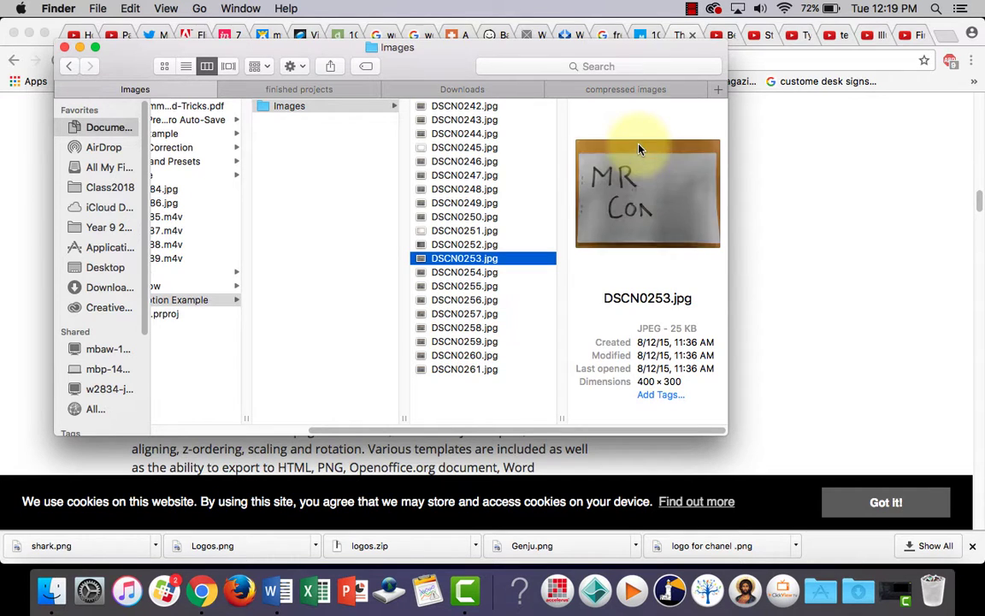
pyautogui.click(65, 48)
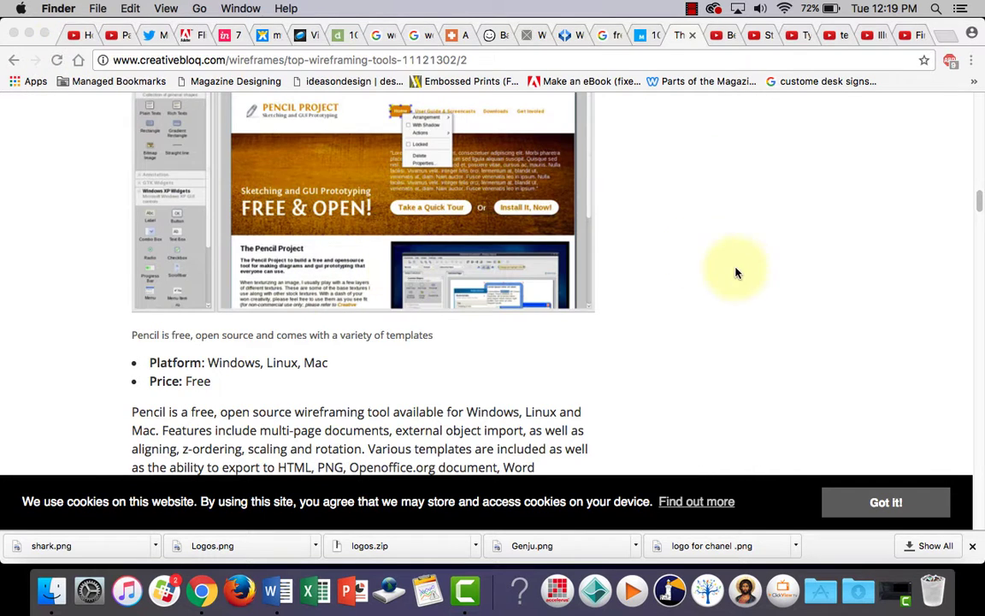
# Search the computer for Adobe Premiere Pro and launch it
pyautogui.press('super+space')
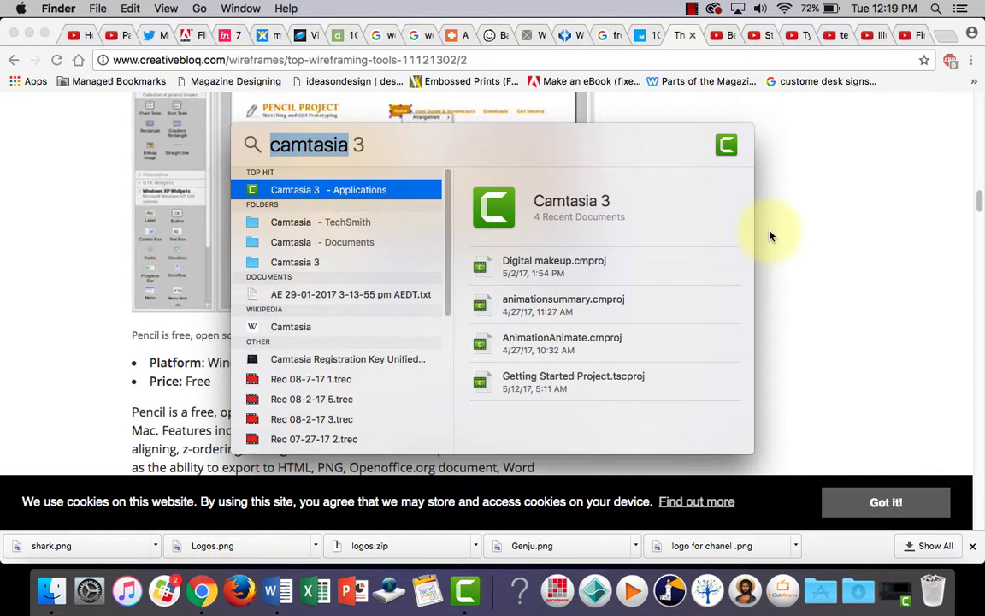
pyautogui.write('p')
pyautogui.press('BackSpace')
pyautogui.write('p[re')
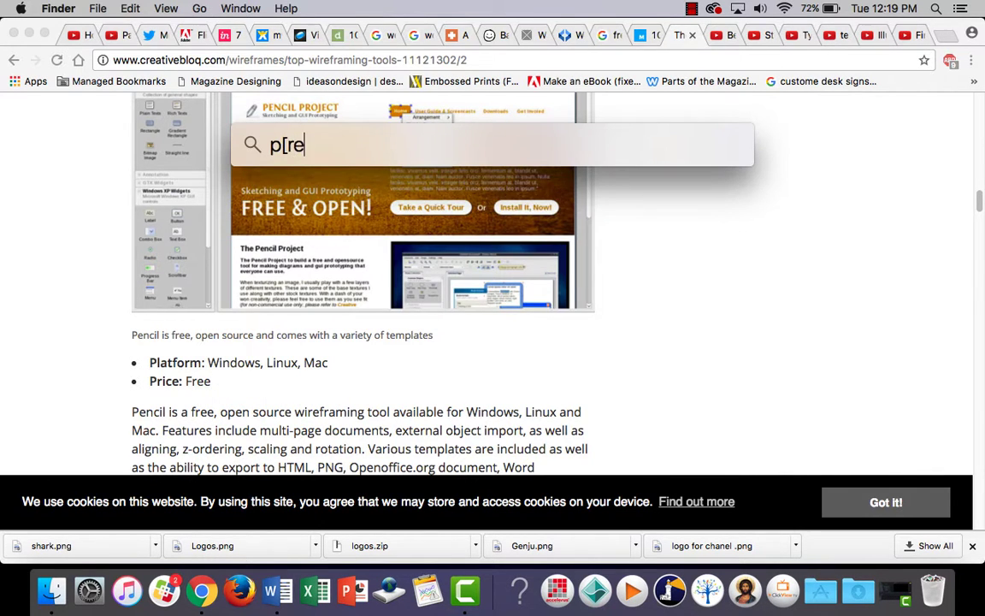
pyautogui.press('BackSpace')
pyautogui.press('BackSpace')
pyautogui.press('BackSpace')
pyautogui.write('review')
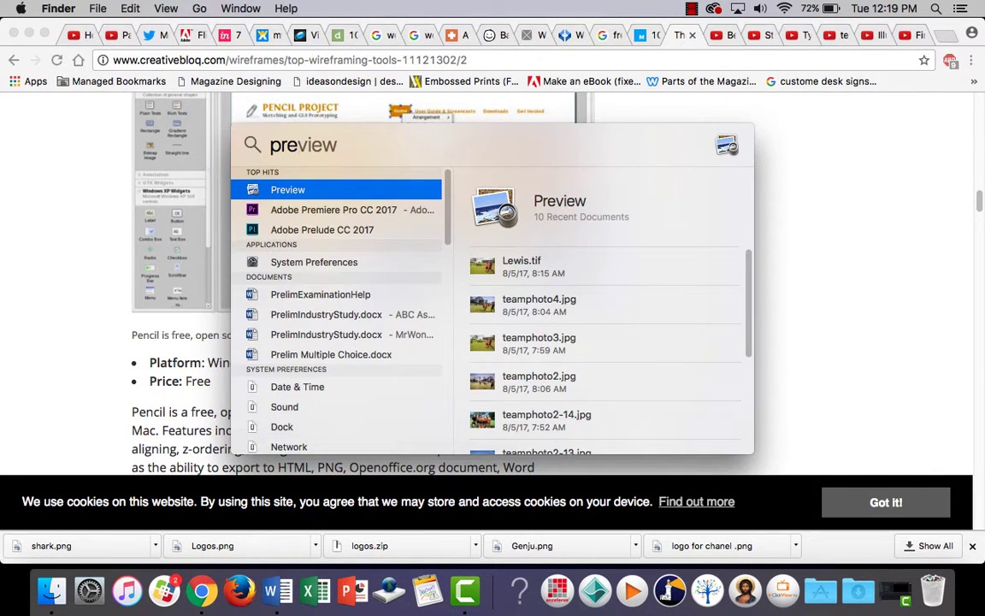
pyautogui.write('m')
pyautogui.press('Return')
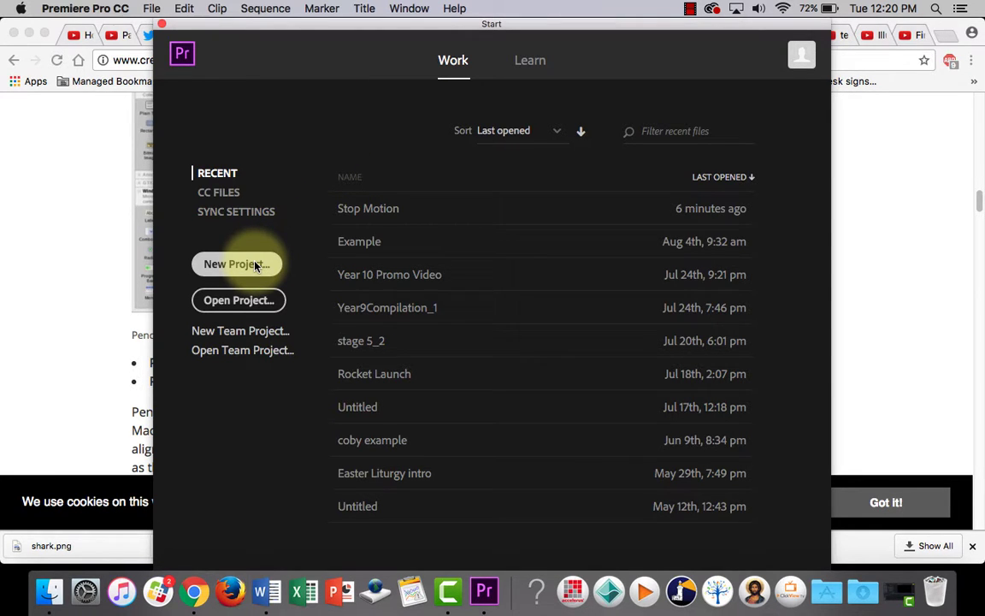
# Create a new project named Stop Motion, saved in the Stop Motion Example folder under Documents > Adobe Premiere Pro
pyautogui.click(255, 265)
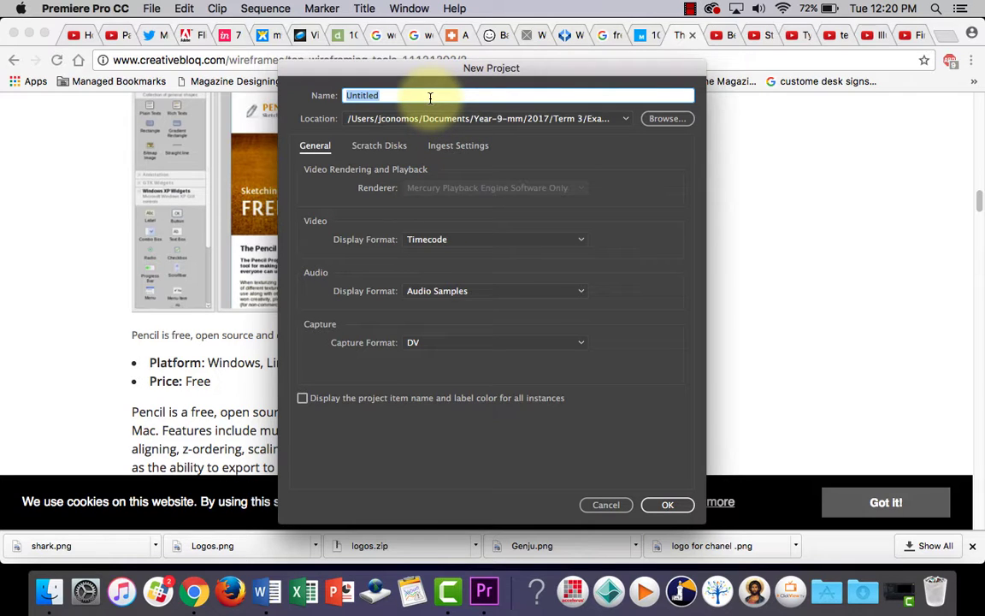
pyautogui.write('Stop Motion')
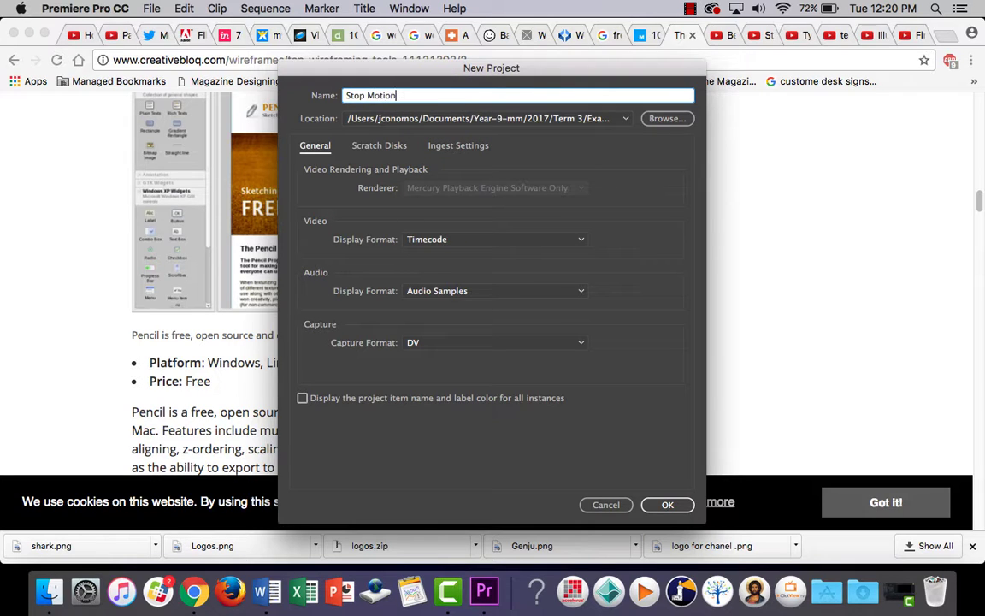
pyautogui.click(668, 122)
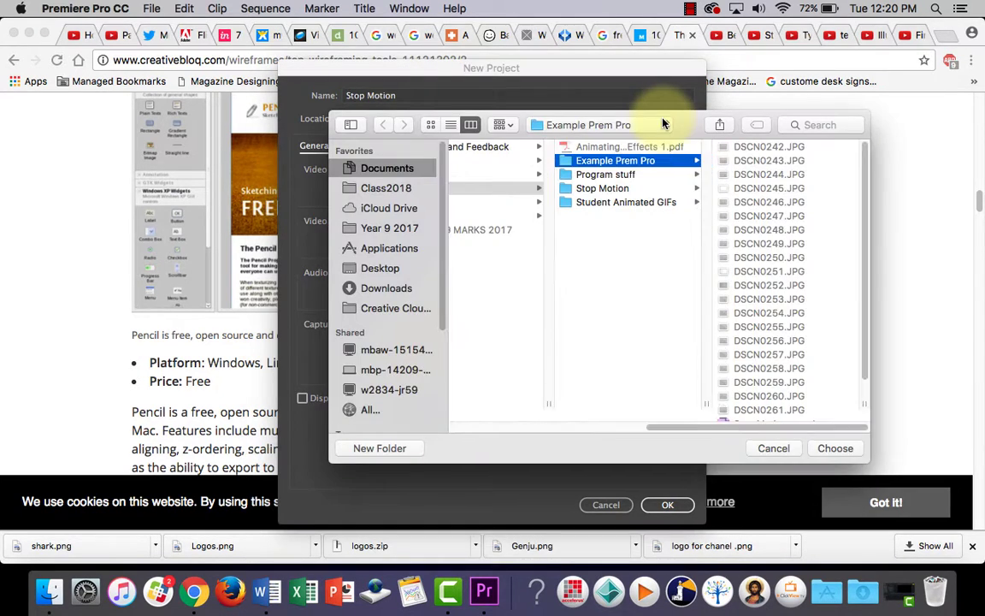
pyautogui.click(385, 168)
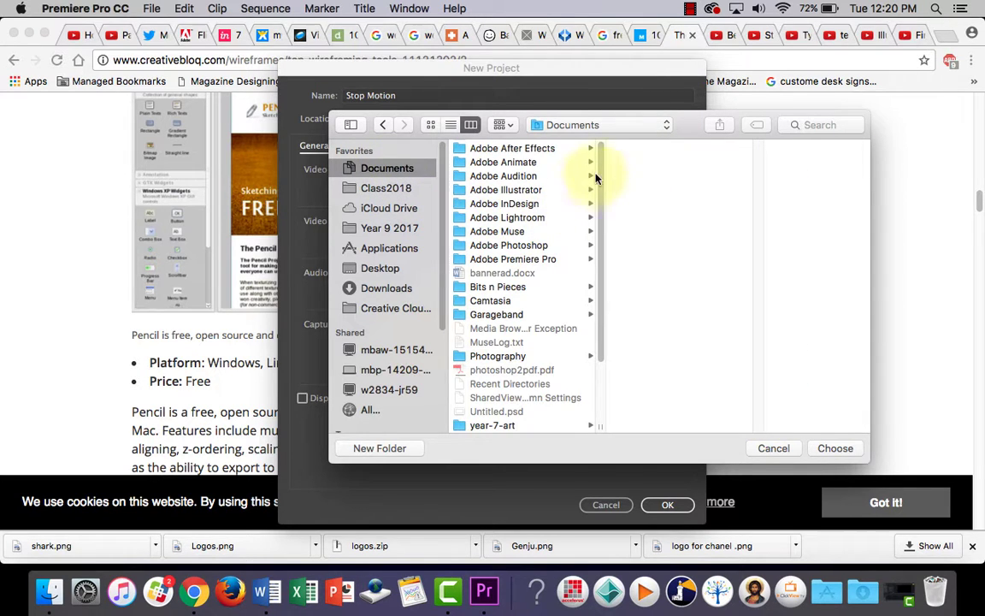
pyautogui.scroll(-5, 594, 180)
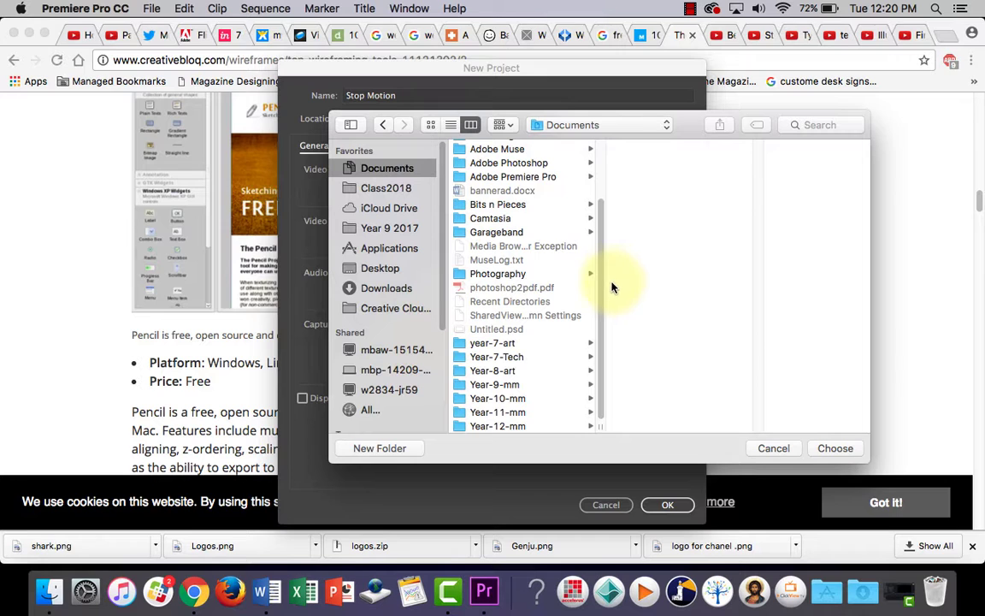
pyautogui.moveTo(601, 286); pyautogui.dragTo(601, 217)
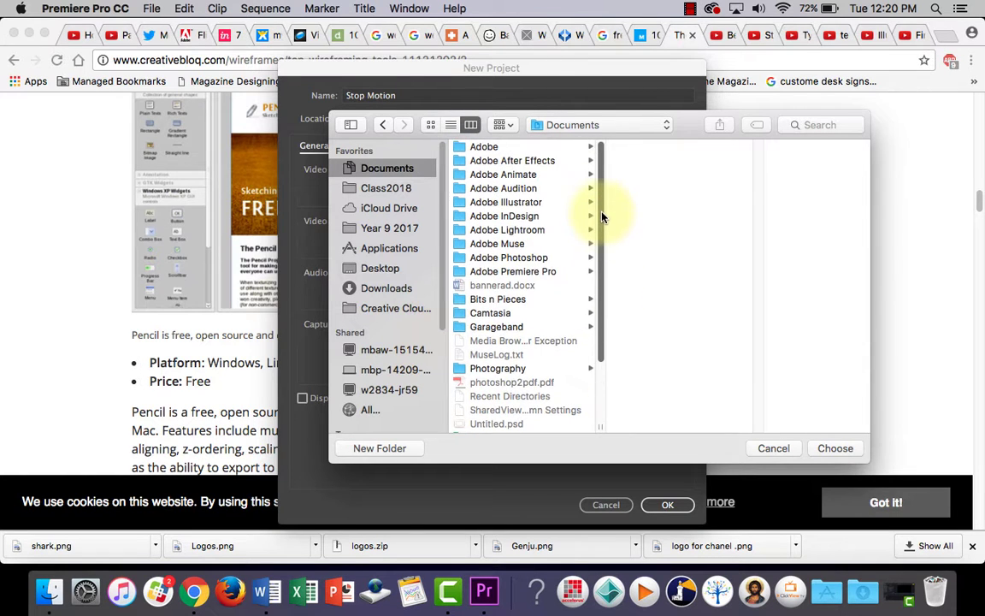
pyautogui.click(525, 272)
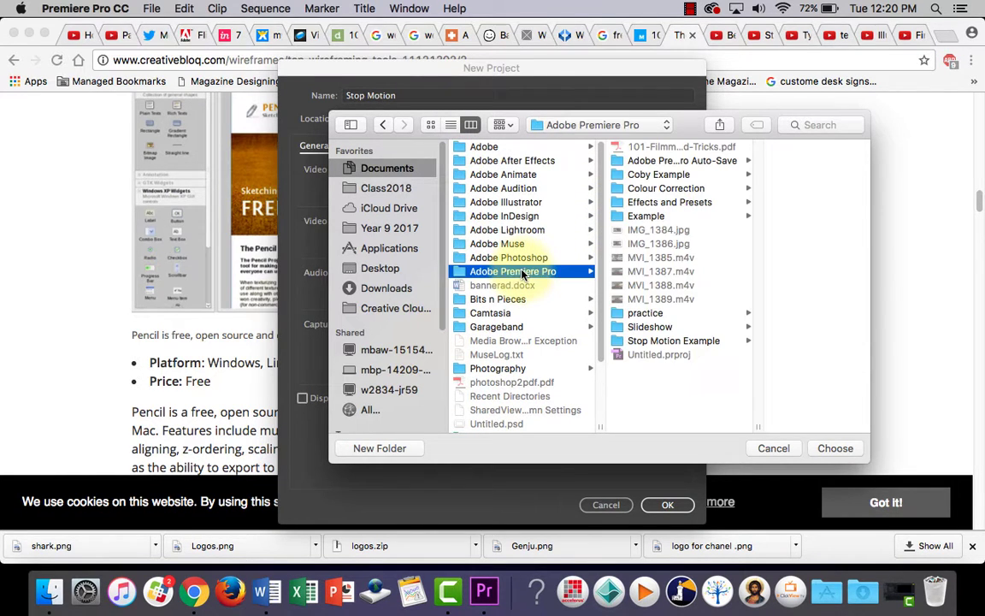
pyautogui.click(665, 341)
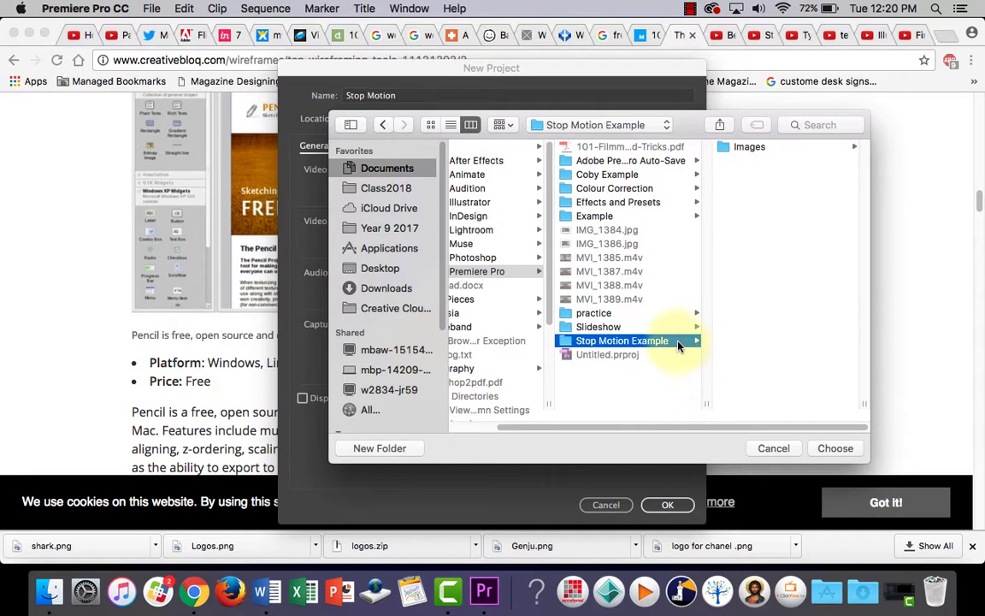
pyautogui.click(748, 147)
pyautogui.click(499, 340)
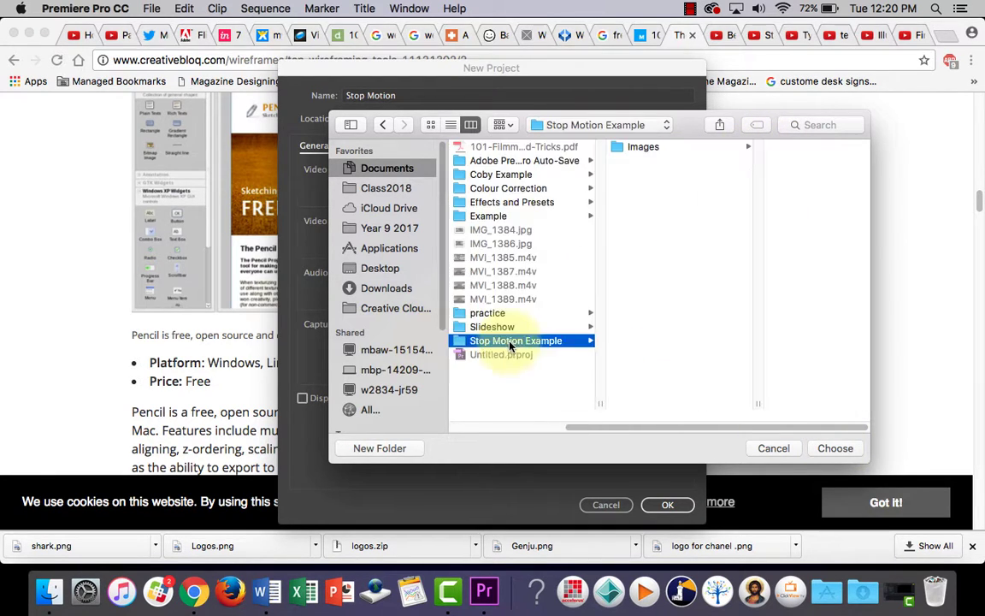
pyautogui.click(836, 448)
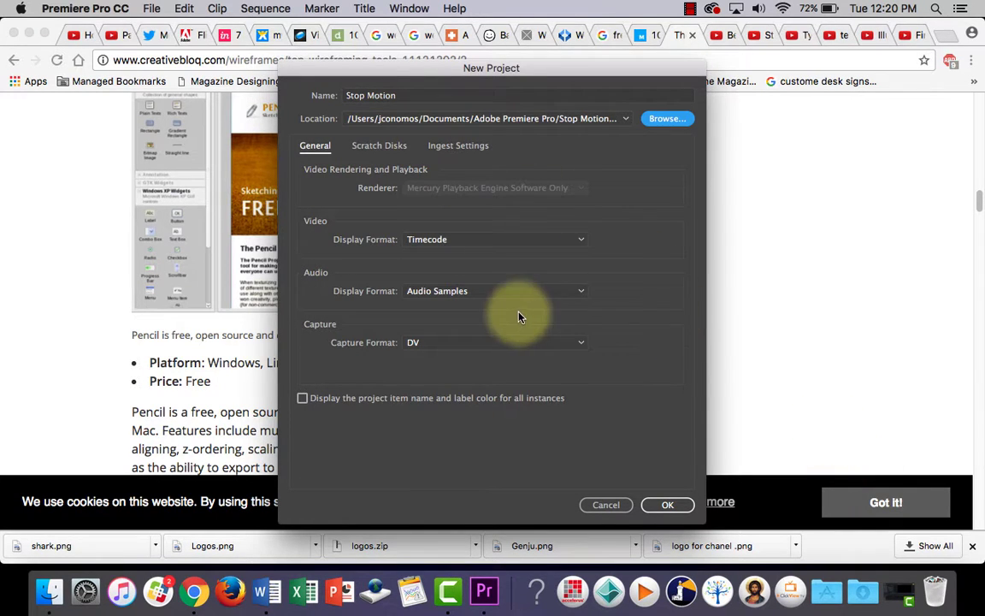
pyautogui.click(671, 506)
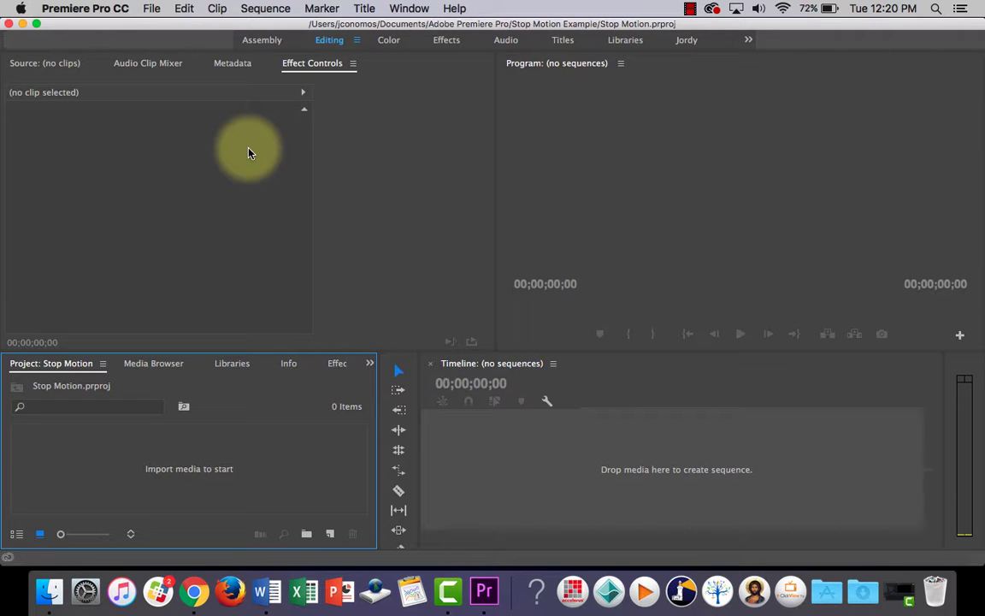
# Look through the Assembly, Color and Effects workspaces and return to the Editing workspace
pyautogui.click(262, 43)
pyautogui.click(329, 42)
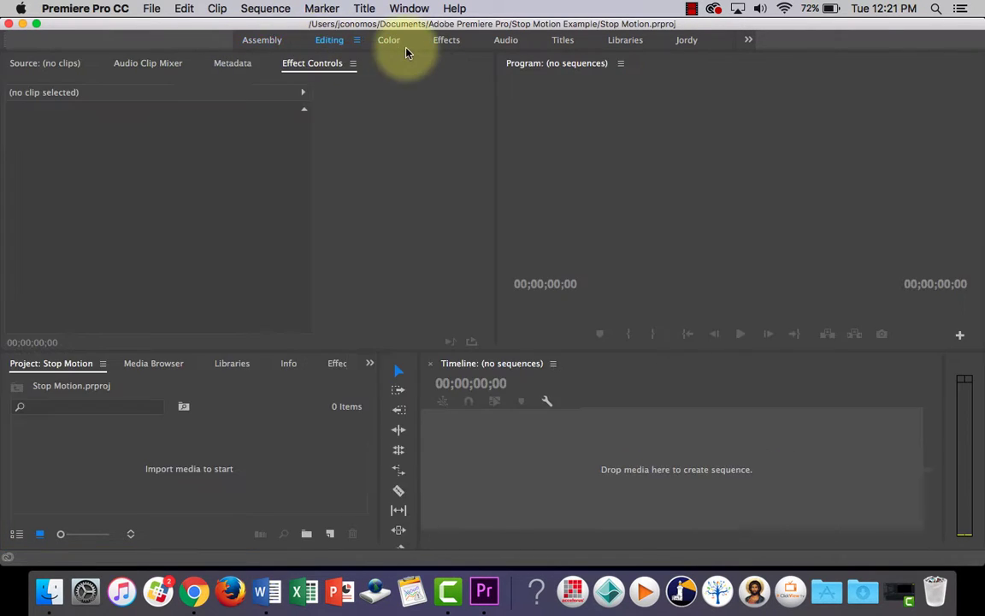
pyautogui.click(395, 43)
pyautogui.click(447, 42)
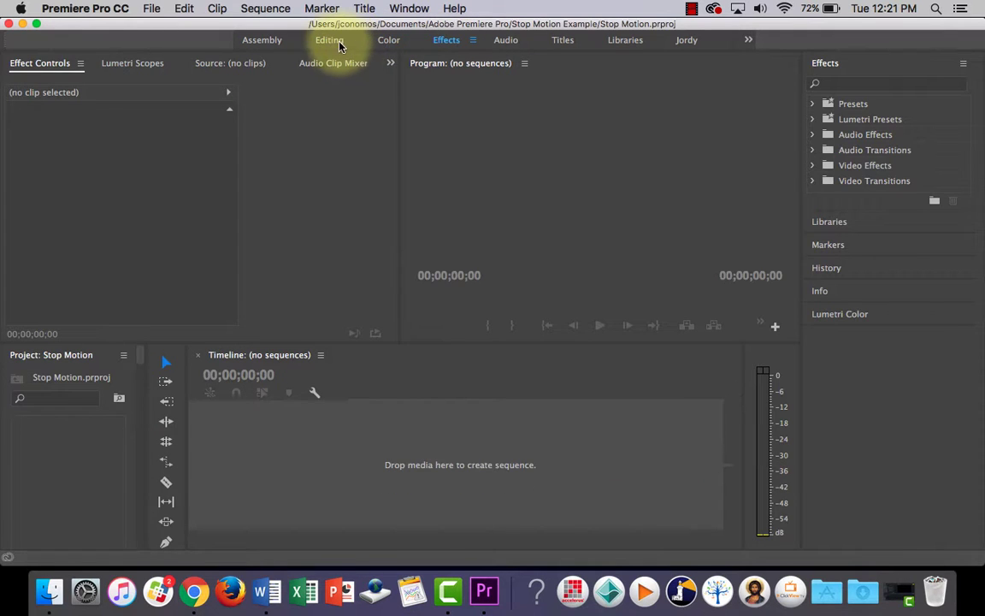
pyautogui.click(334, 45)
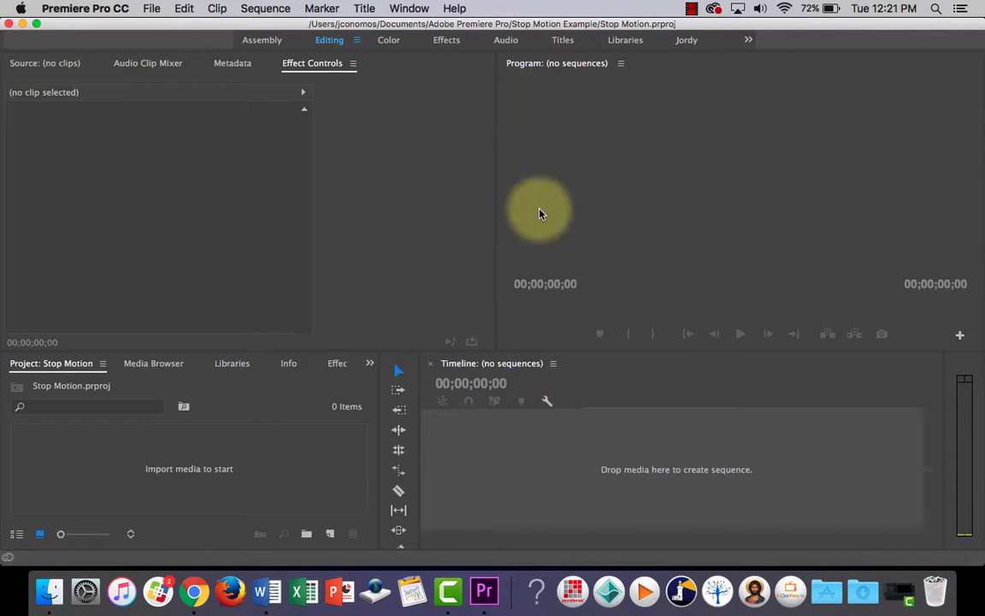
# Start a media import and show the contents of the Images folder
pyautogui.doubleClick(250, 465)
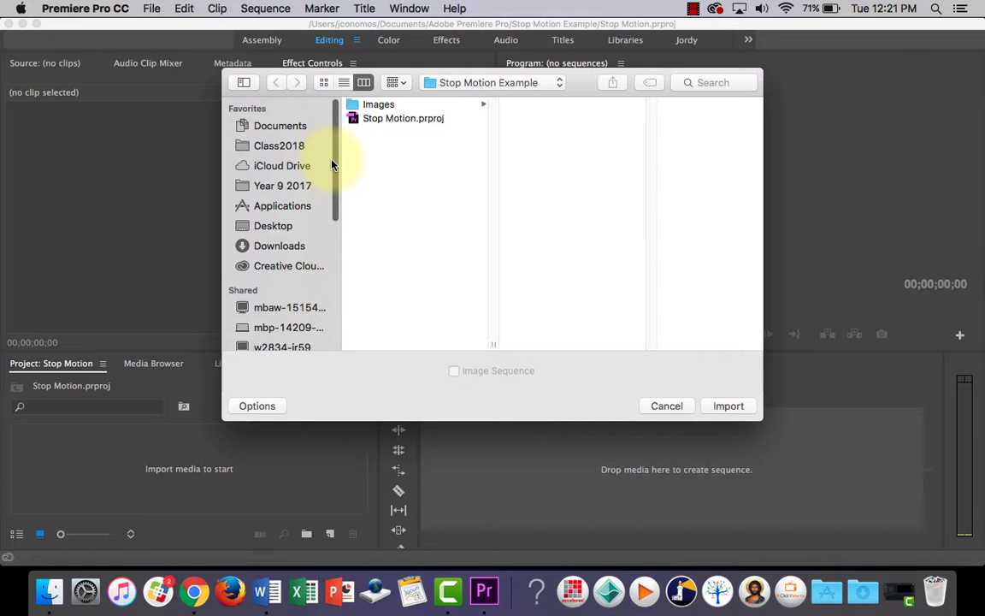
pyautogui.click(374, 105)
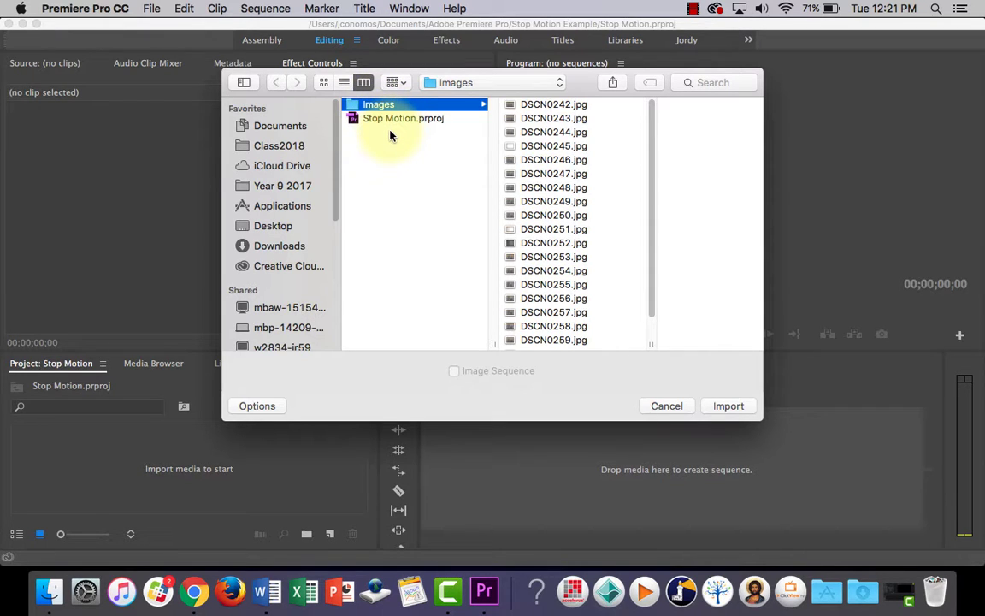
pyautogui.click(530, 105)
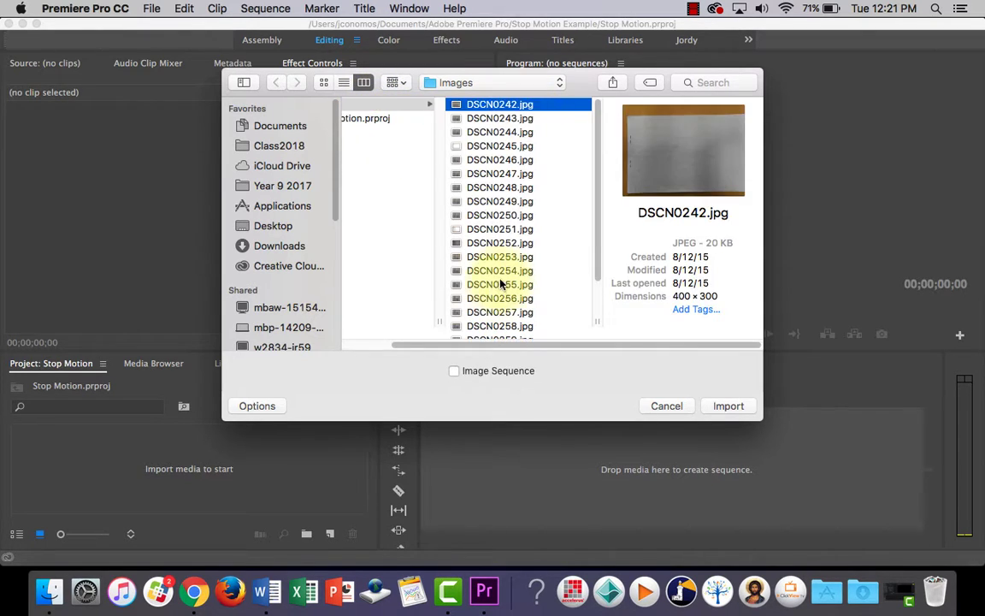
pyautogui.scroll(-2, 505, 300)
pyautogui.keyDown('shift'); pyautogui.click(518, 321); pyautogui.keyUp('shift')
pyautogui.click(397, 244)
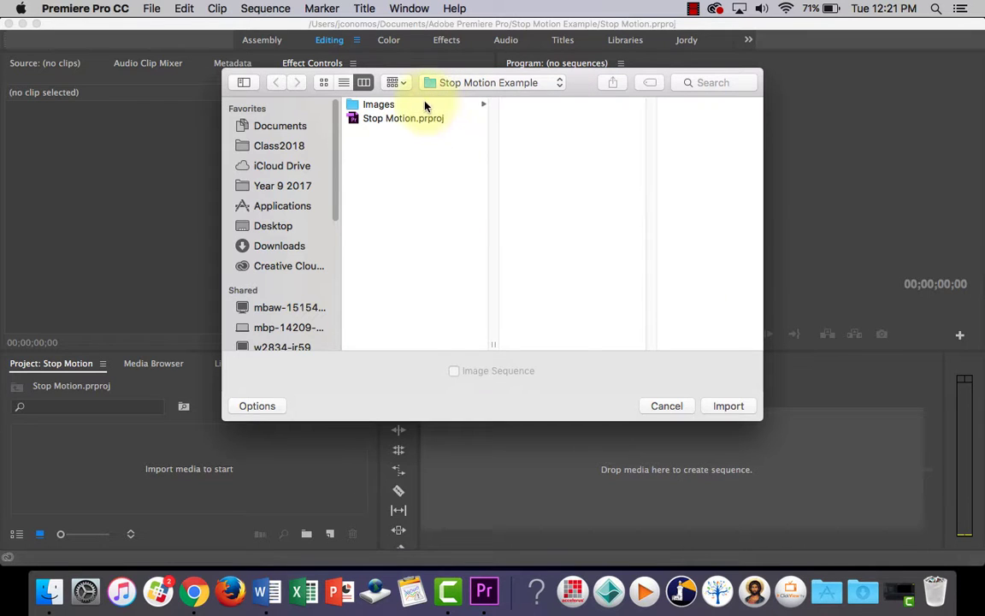
# Import the whole Images folder into the project as a bin and deselect it
pyautogui.click(425, 106)
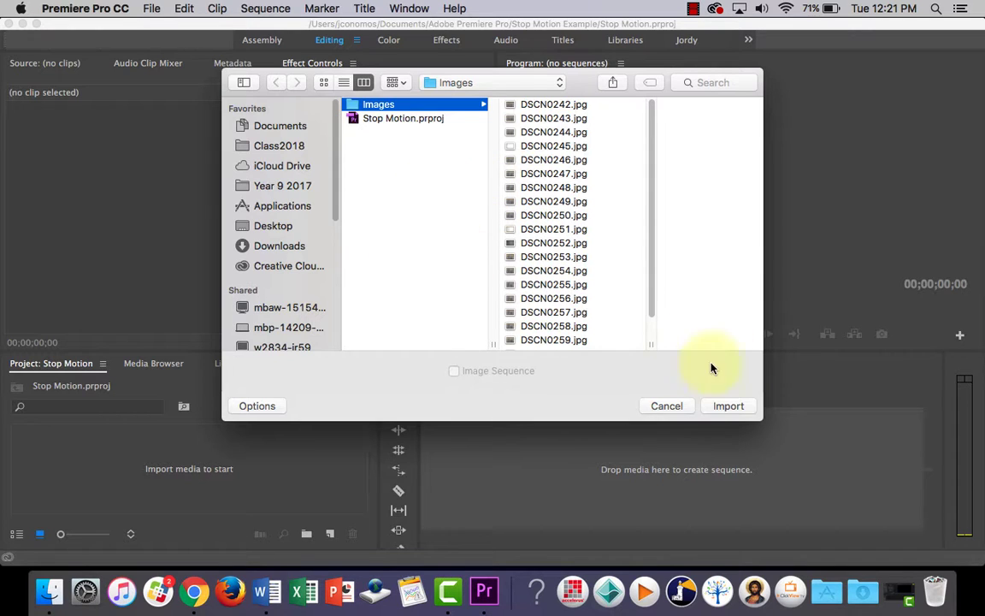
pyautogui.click(734, 408)
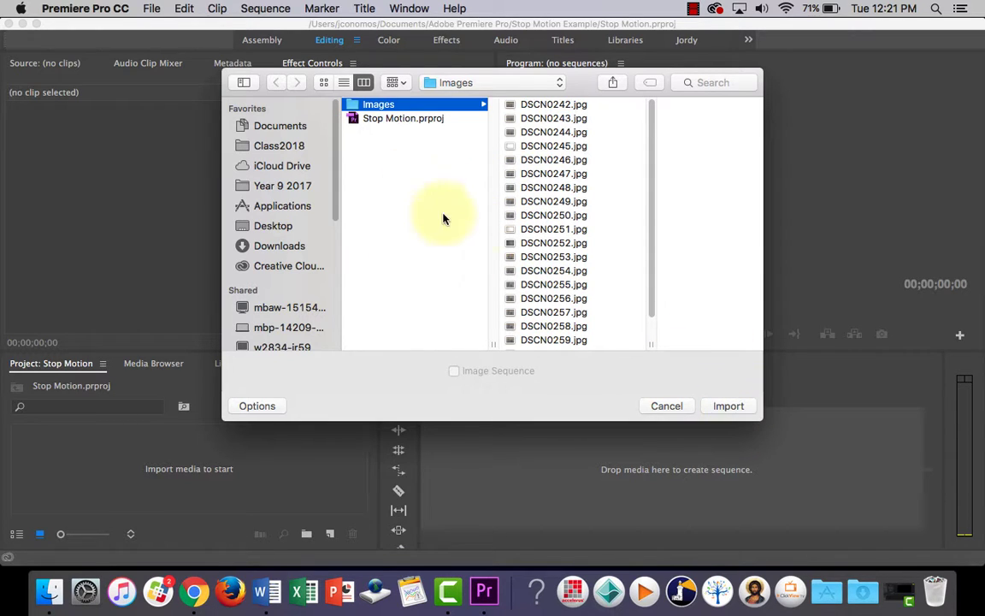
pyautogui.click(723, 406)
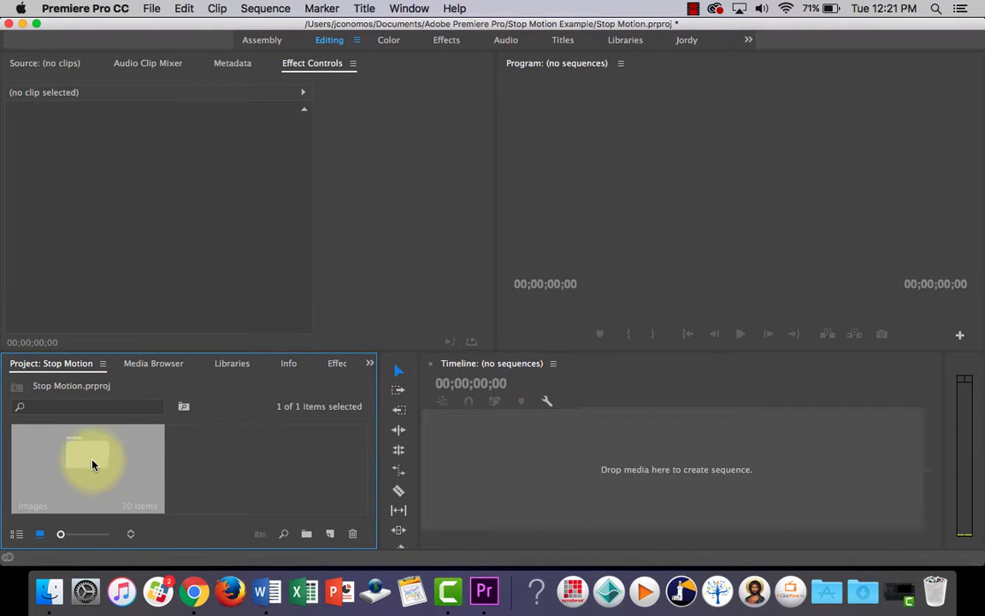
pyautogui.click(209, 461)
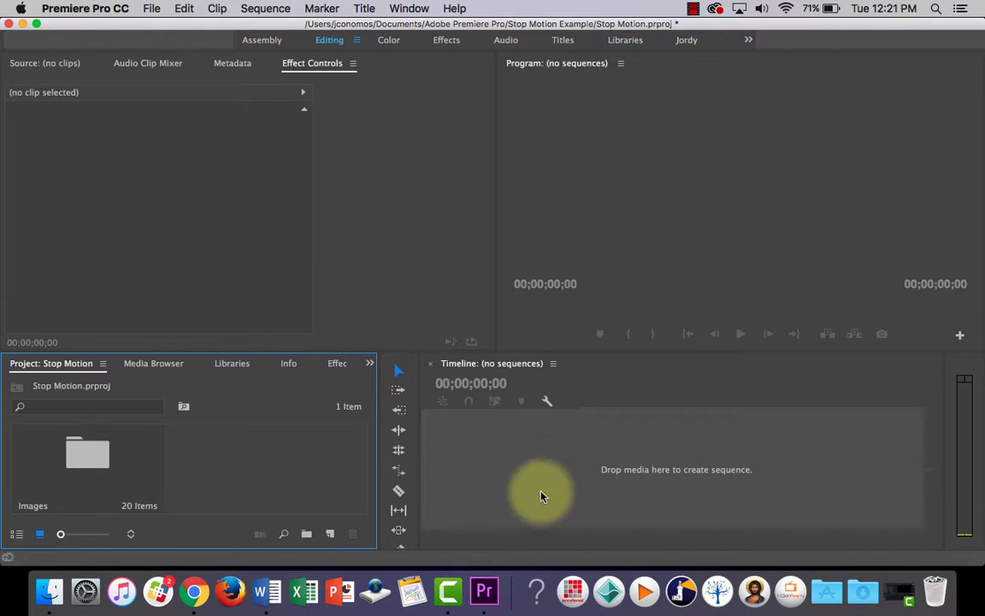
# Create a sequence in the empty timeline from the whole Images bin
pyautogui.click(121, 459)
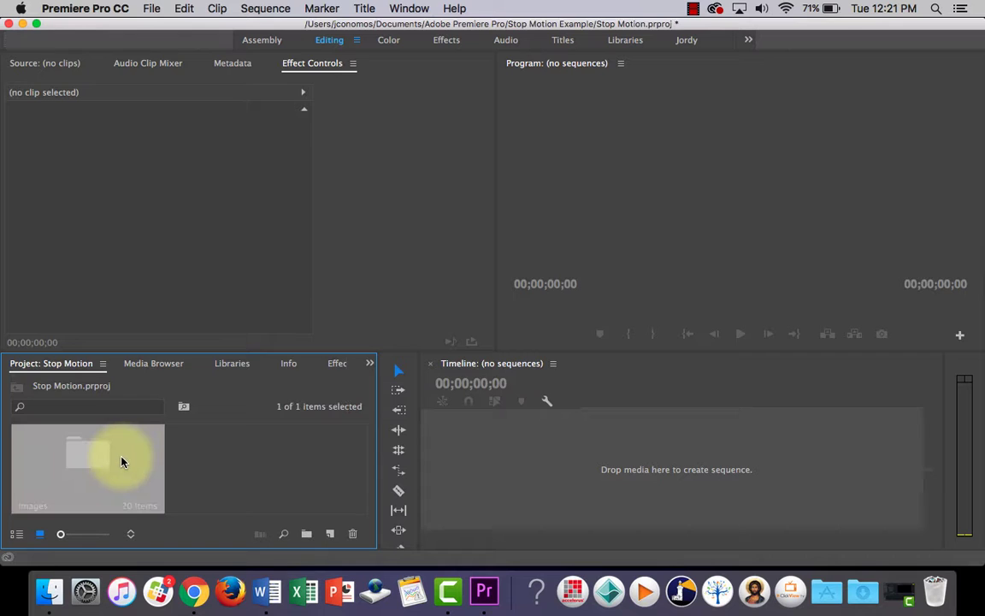
pyautogui.moveTo(83, 464); pyautogui.dragTo(480, 466)
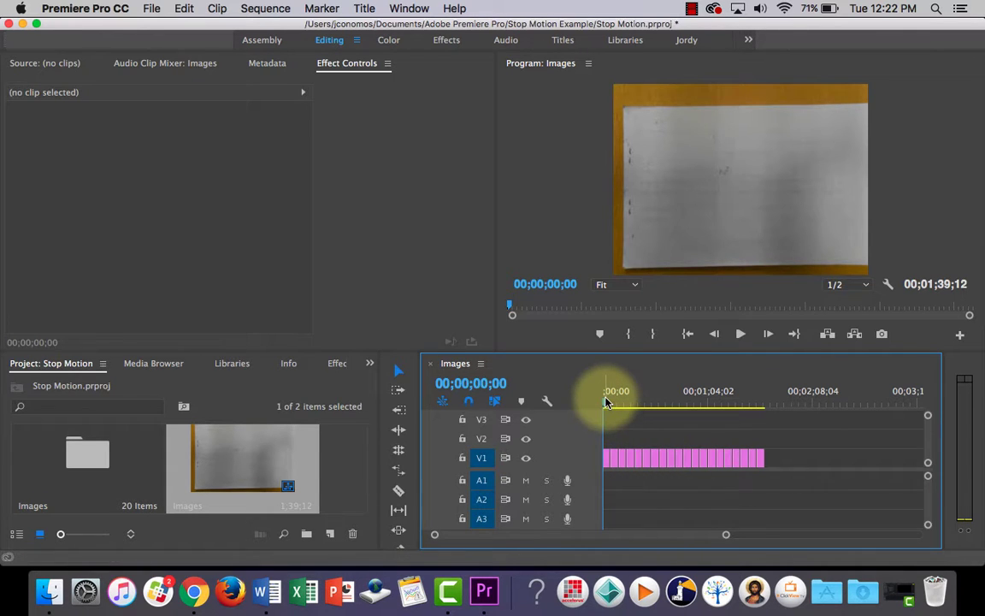
# Scrub through the new sequence to its end, play its opening to check the image pacing, and return the playhead to the start
pyautogui.moveTo(607, 398); pyautogui.dragTo(767, 406)
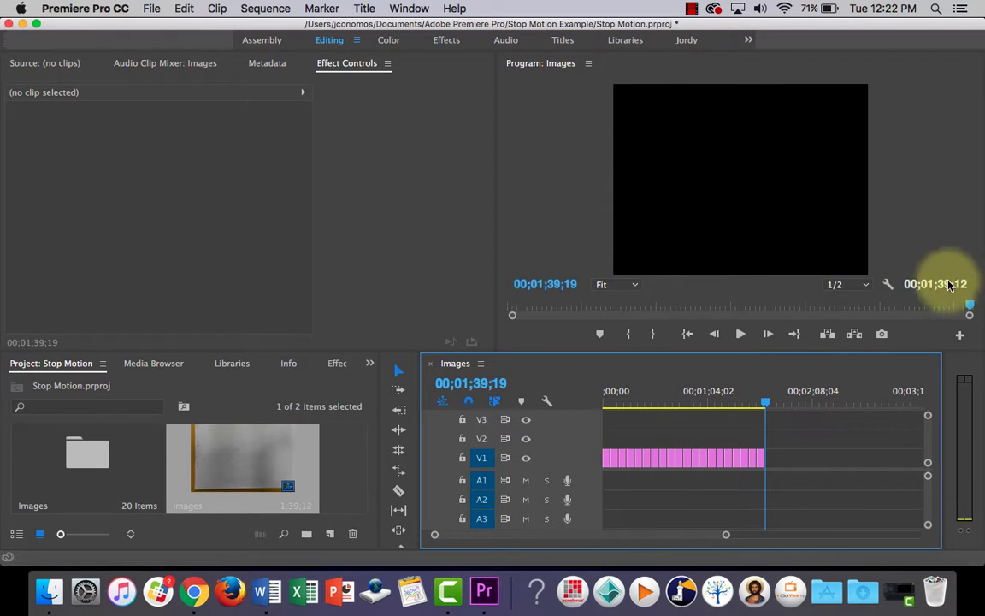
pyautogui.moveTo(767, 405); pyautogui.dragTo(581, 428)
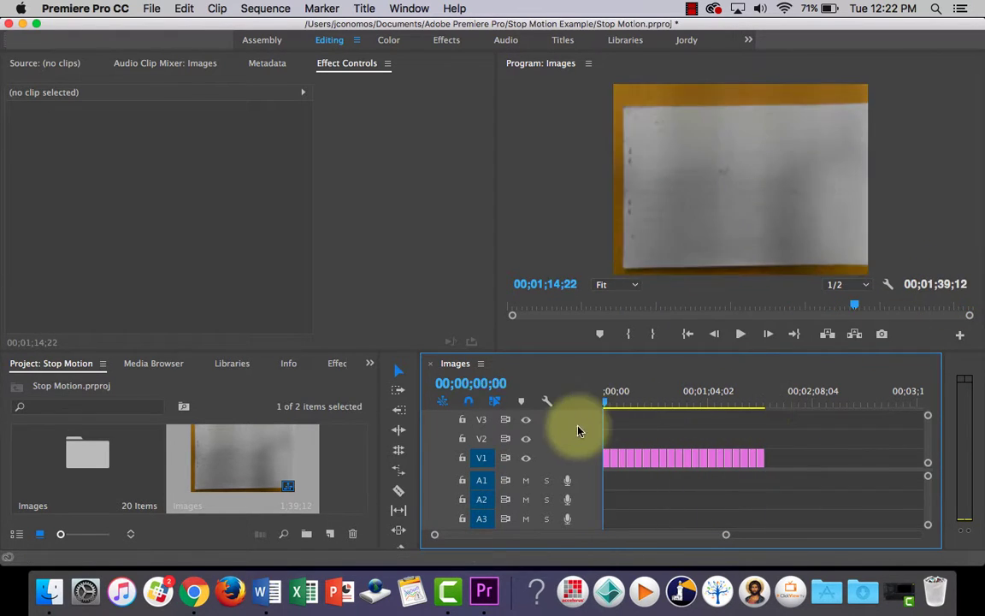
pyautogui.click(741, 335)
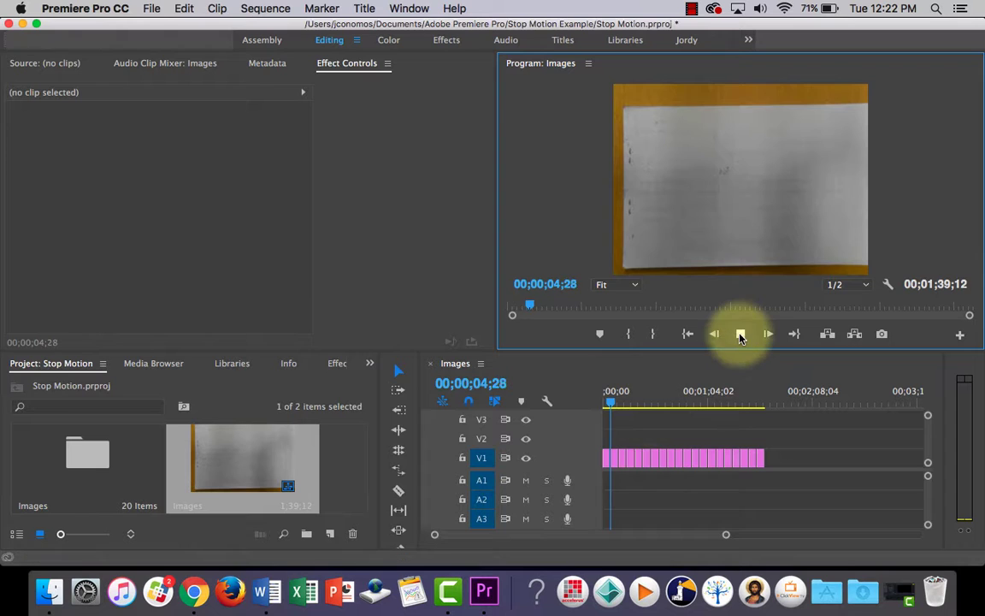
pyautogui.click(741, 335)
pyautogui.click(604, 407)
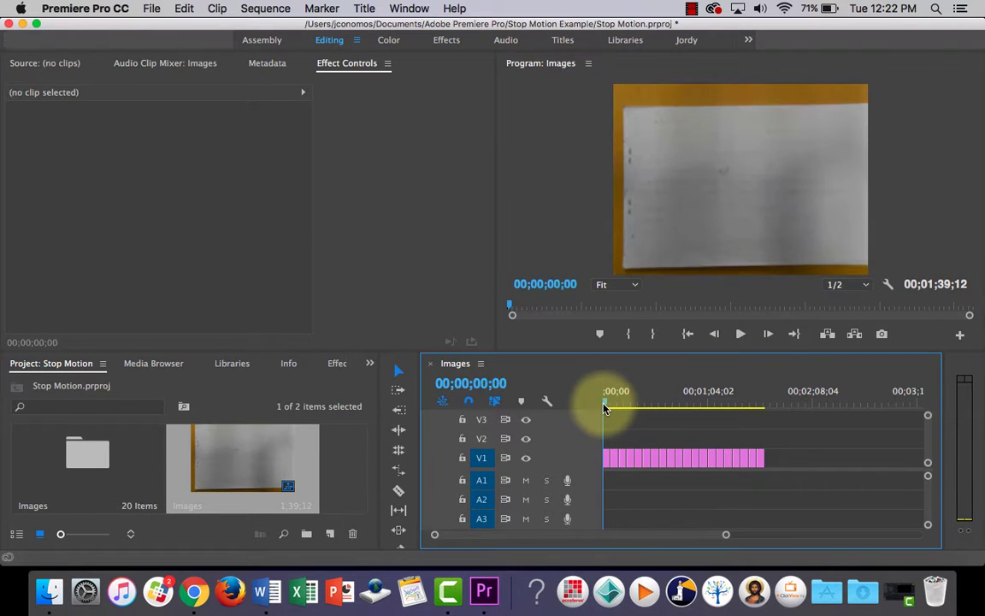
pyautogui.moveTo(604, 407)
pyautogui.mouseDown()
pyautogui.moveTo(652, 404)
pyautogui.moveTo(594, 407)
pyautogui.mouseUp()
pyautogui.click(740, 334)
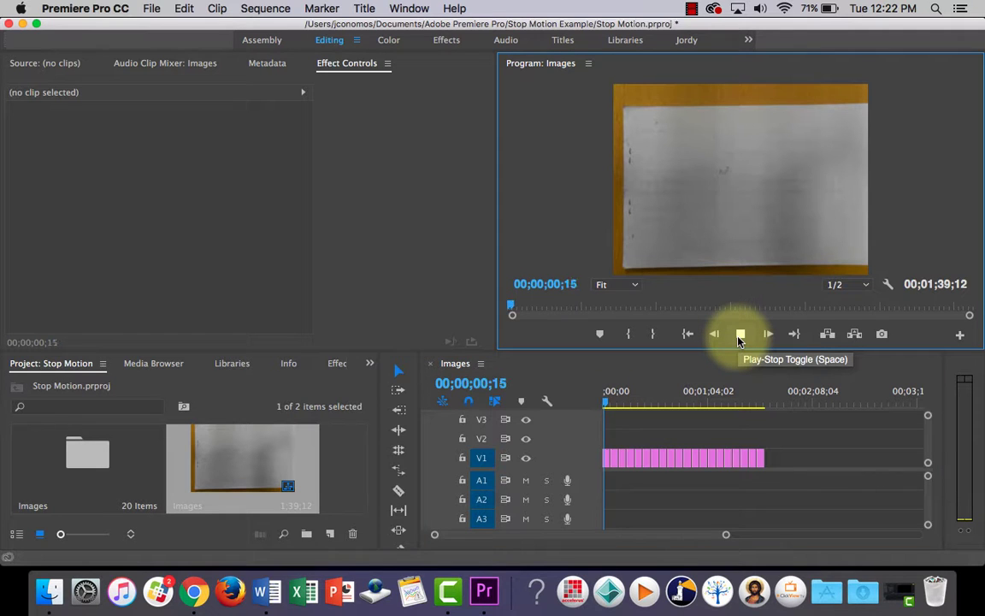
pyautogui.click(741, 335)
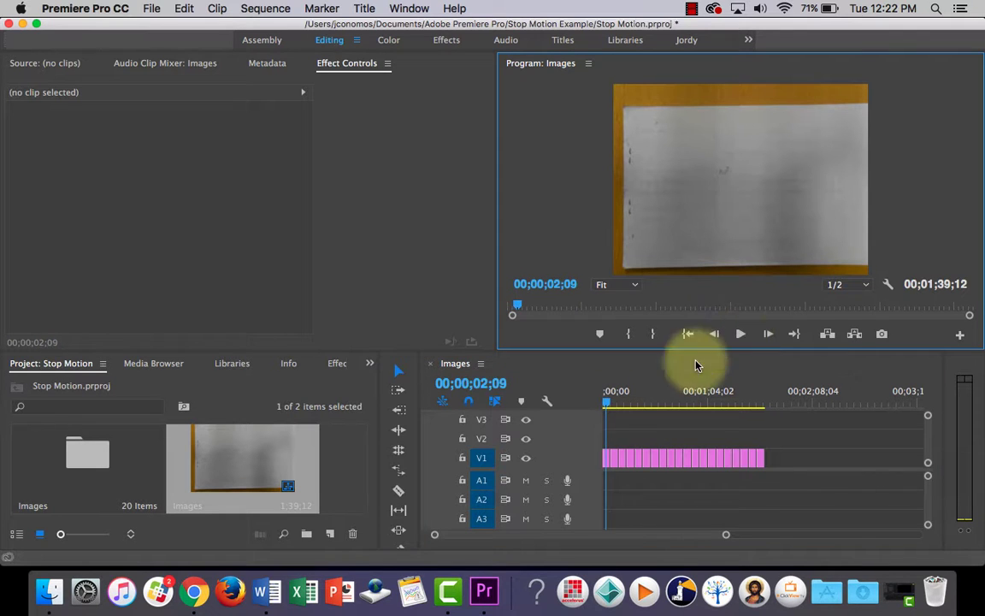
pyautogui.moveTo(607, 401); pyautogui.dragTo(585, 402)
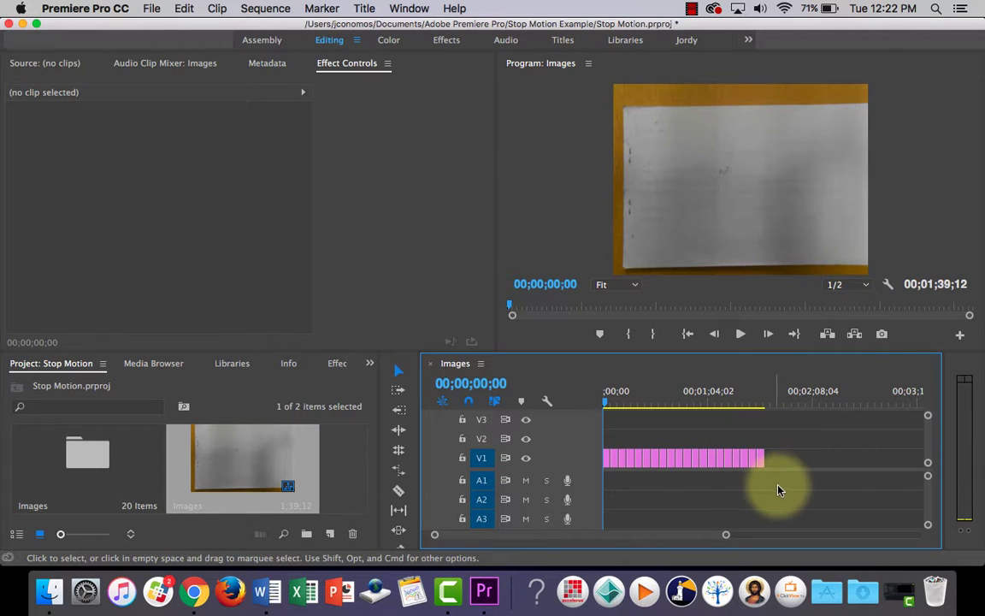
# Set the duration of all clips on V1 to 00;00;00;10 with Ripple Edit, Shifting Trailing Clips enabled
pyautogui.moveTo(776, 485); pyautogui.dragTo(607, 445)
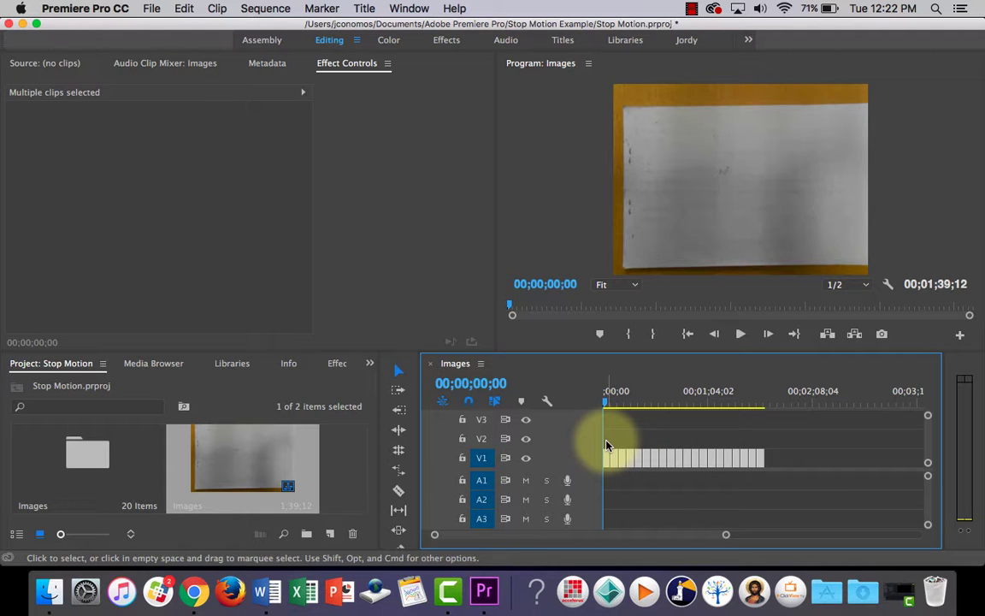
pyautogui.rightClick(688, 462)
pyautogui.scroll(-5, 753, 494)
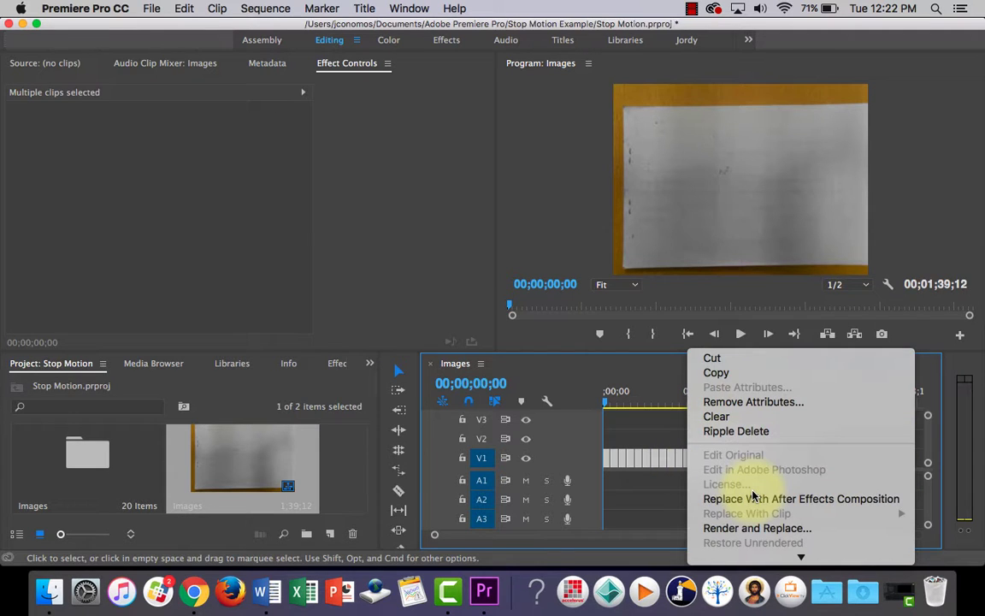
pyautogui.scroll(-4, 751, 495)
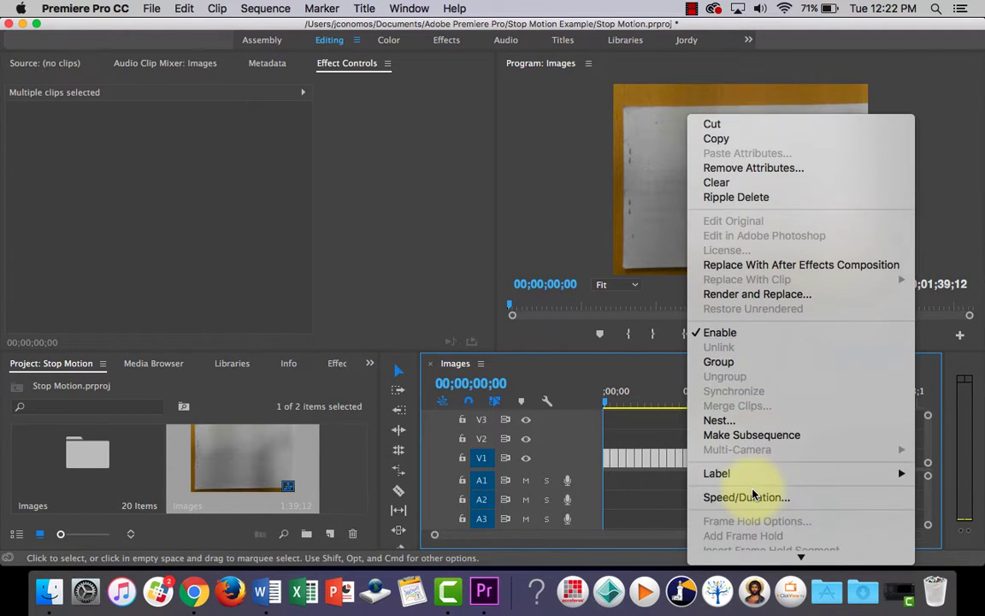
pyautogui.click(774, 477)
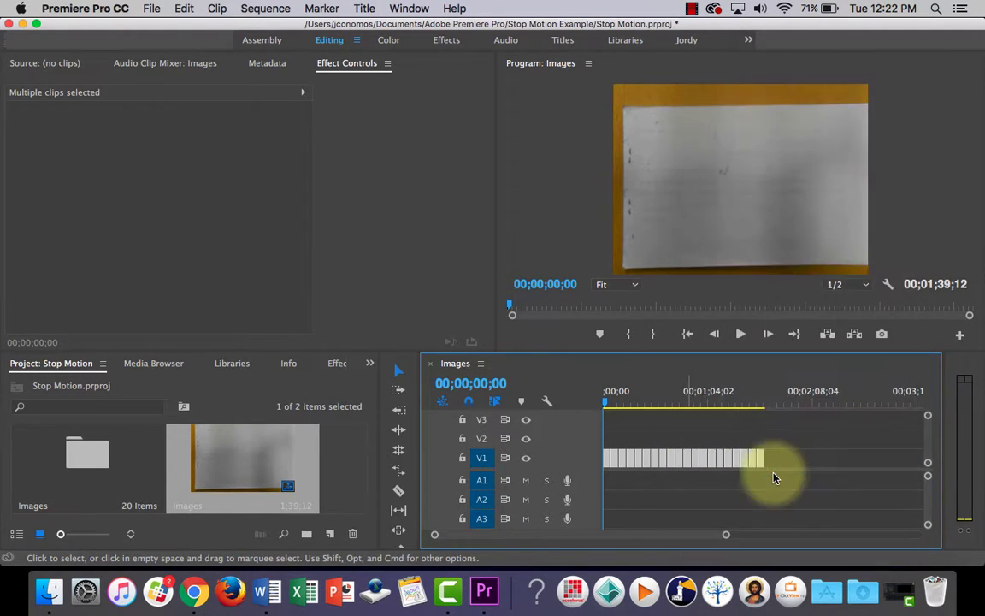
pyautogui.moveTo(505, 199); pyautogui.dragTo(441, 124)
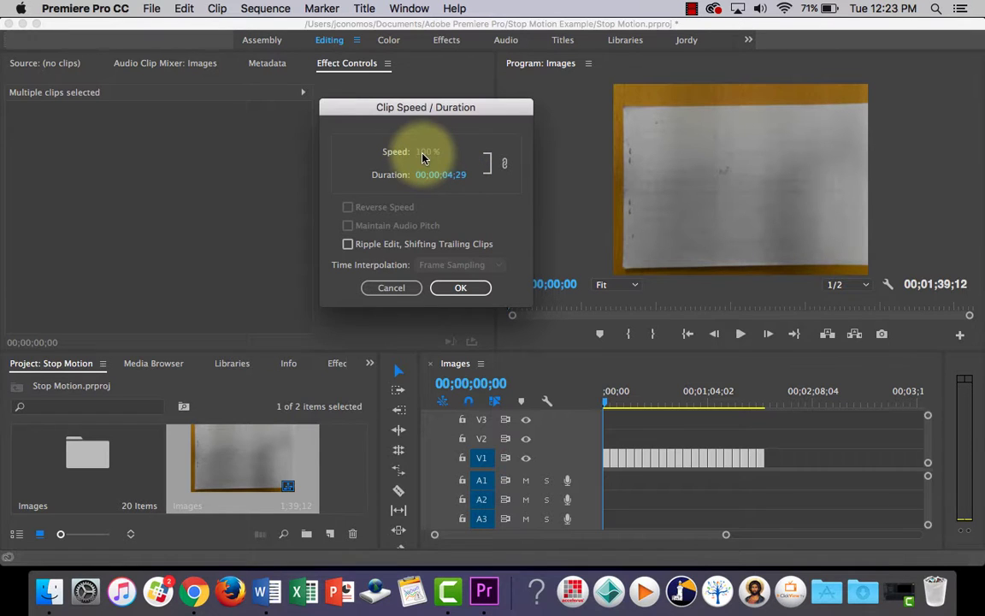
pyautogui.moveTo(419, 179); pyautogui.dragTo(359, 182)
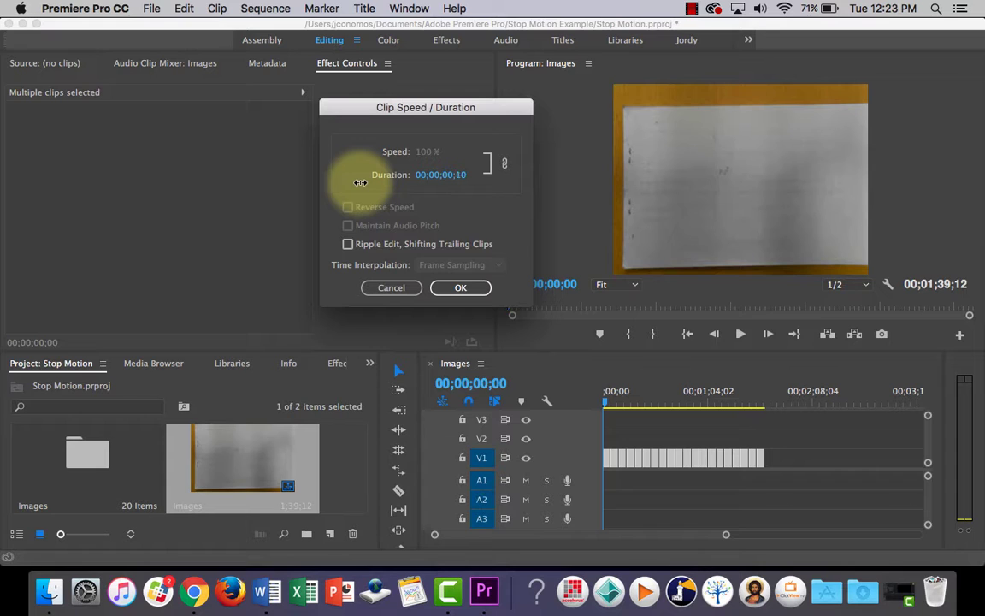
pyautogui.click(348, 246)
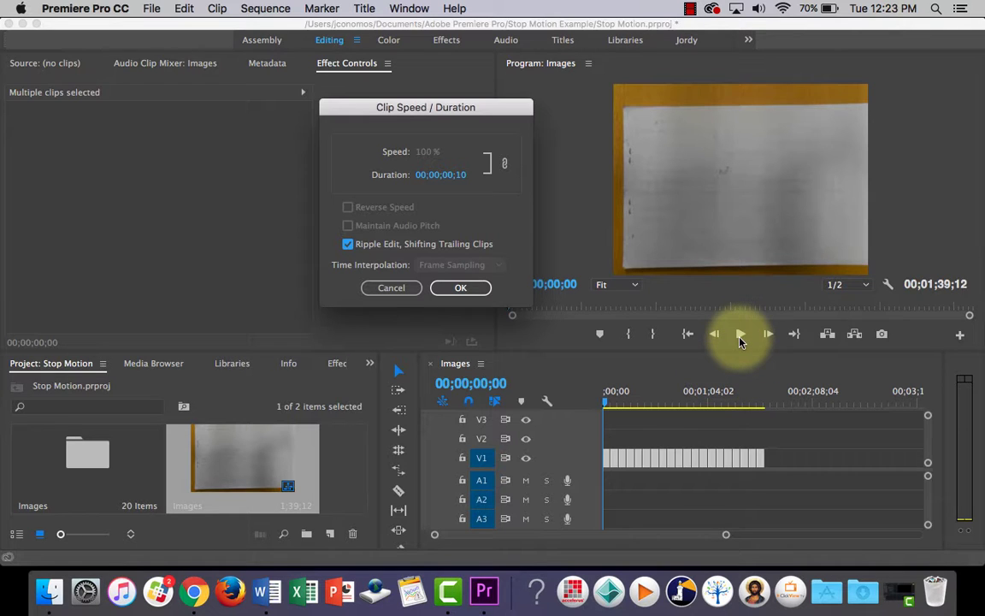
pyautogui.click(460, 287)
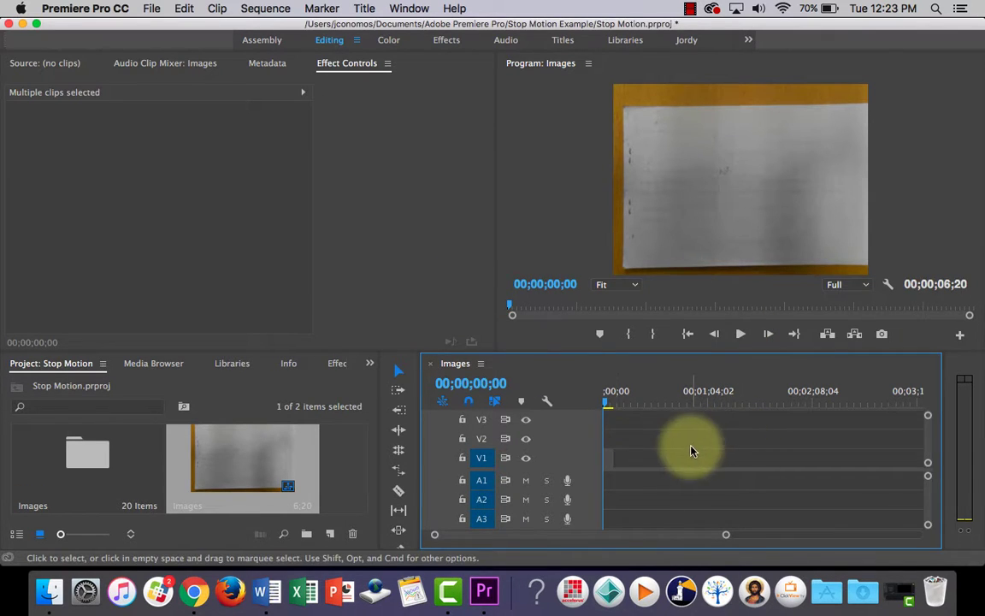
# Deselect the clips and play the shortened sequence from the start to check its speed
pyautogui.click(734, 446)
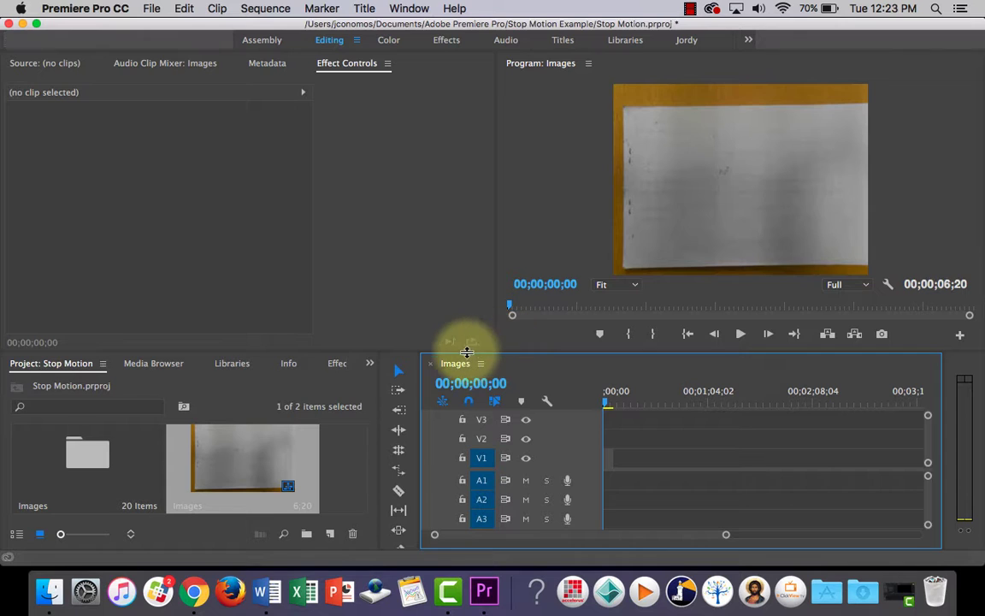
pyautogui.click(549, 217)
pyautogui.click(692, 434)
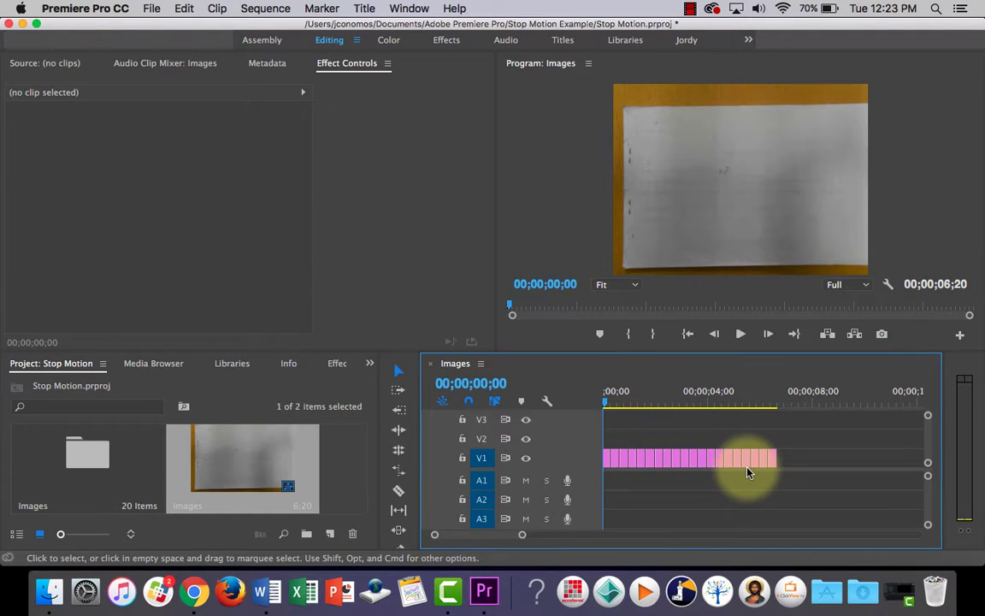
pyautogui.press('=')
pyautogui.press('-')
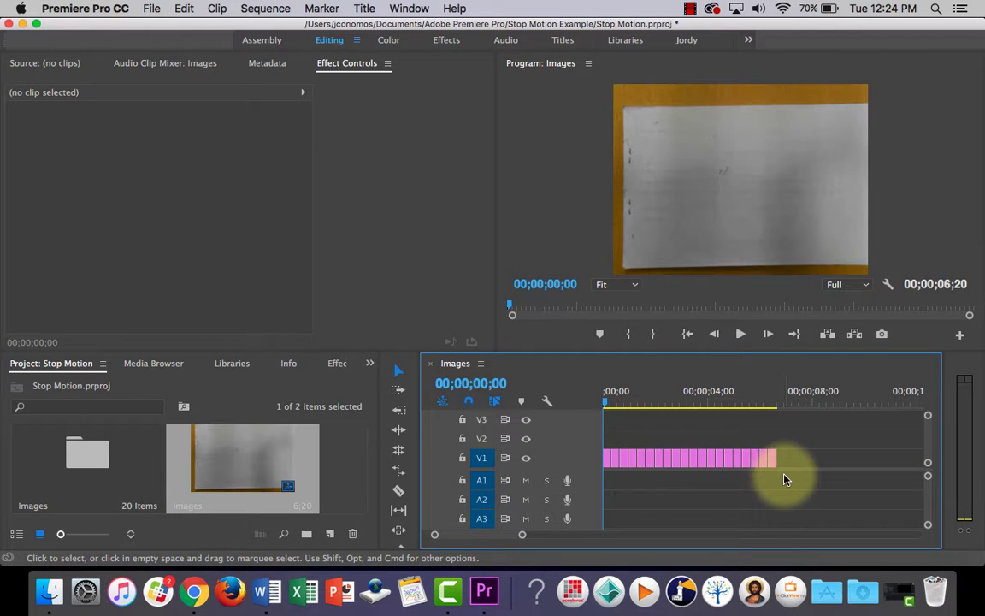
pyautogui.click(739, 335)
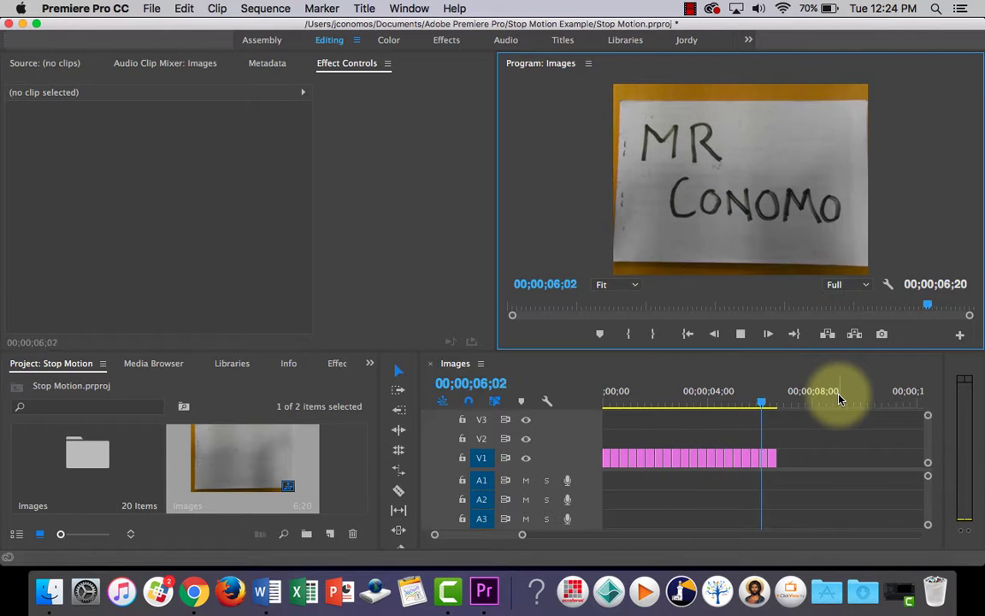
# Set the duration of all clips on V1 to 00;00;00;05, keeping the ripple edit option on
pyautogui.moveTo(800, 485); pyautogui.dragTo(608, 453)
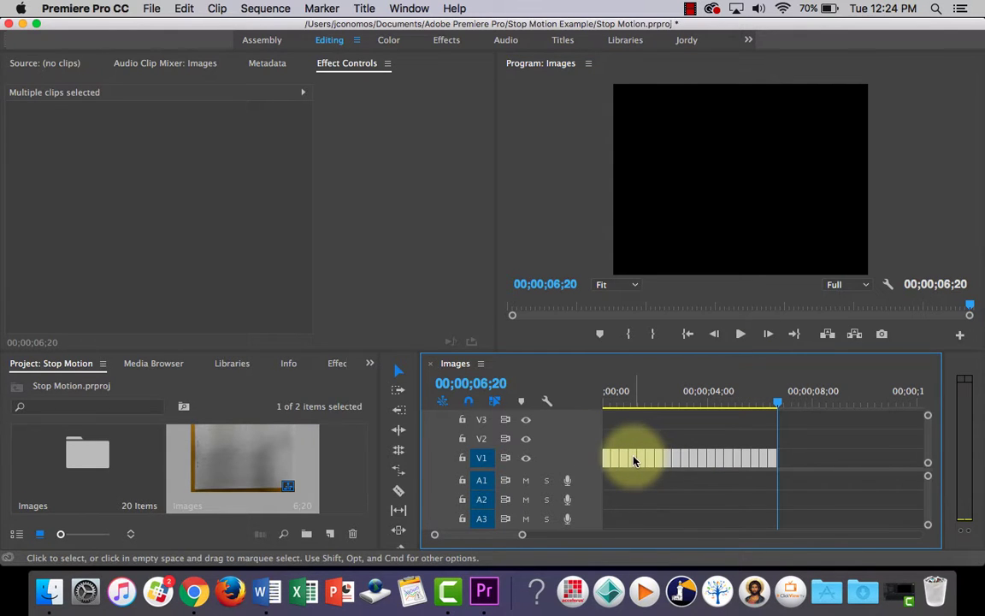
pyautogui.rightClick(633, 460)
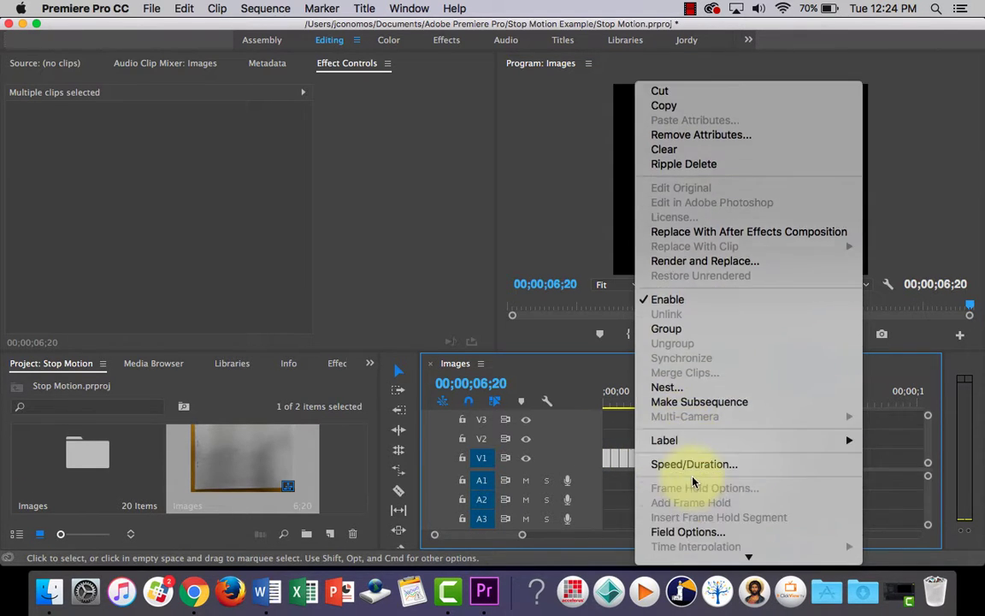
pyautogui.click(706, 464)
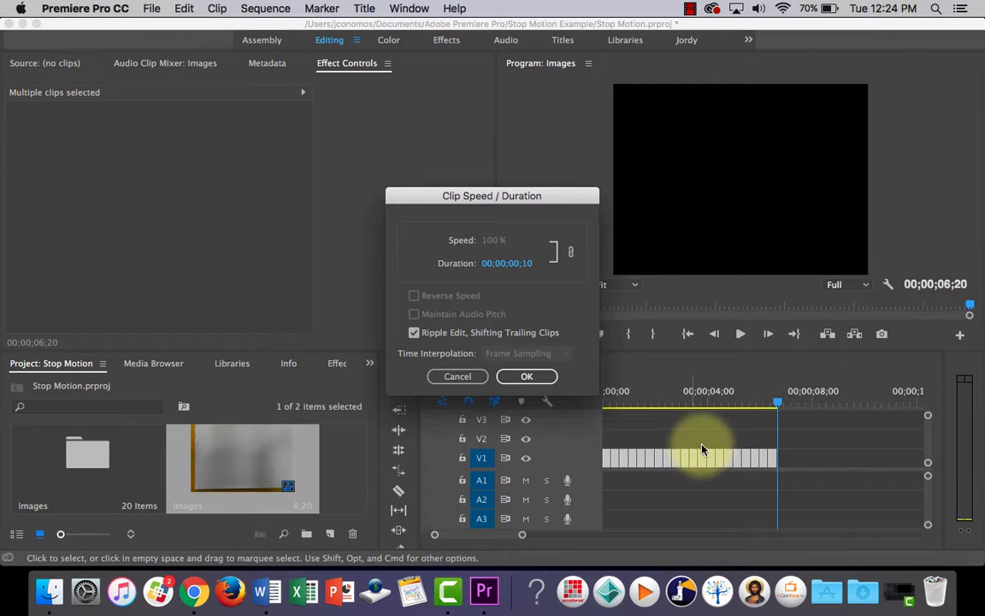
pyautogui.click(527, 264)
pyautogui.click(539, 263)
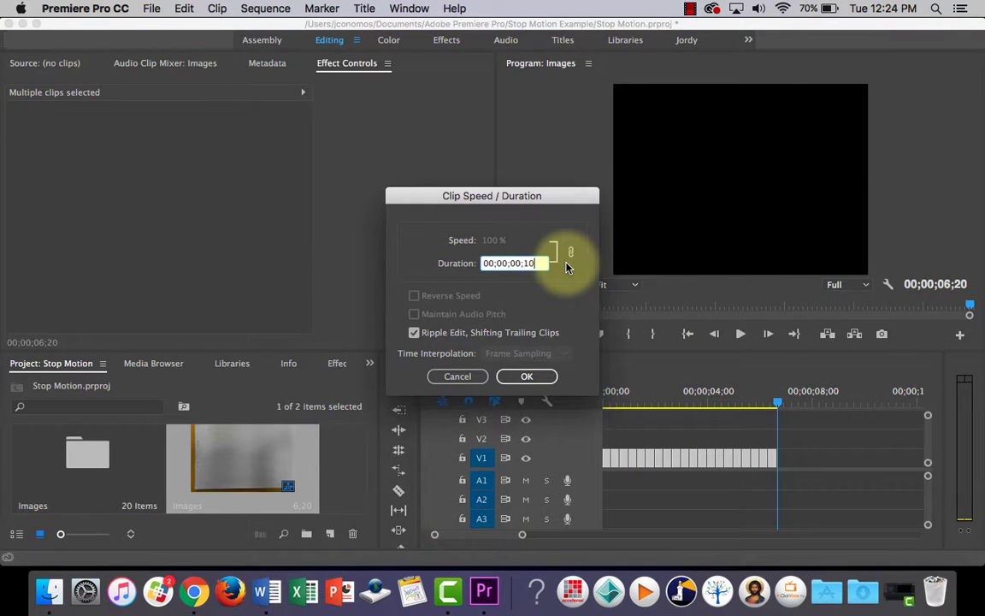
pyautogui.press('BackSpace')
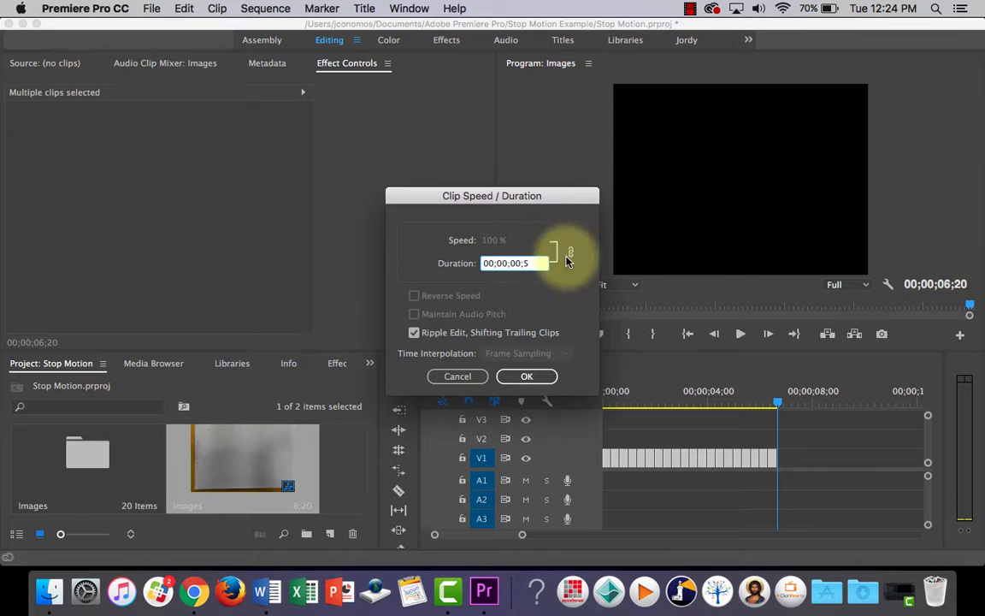
pyautogui.press('BackSpace')
pyautogui.write('05')
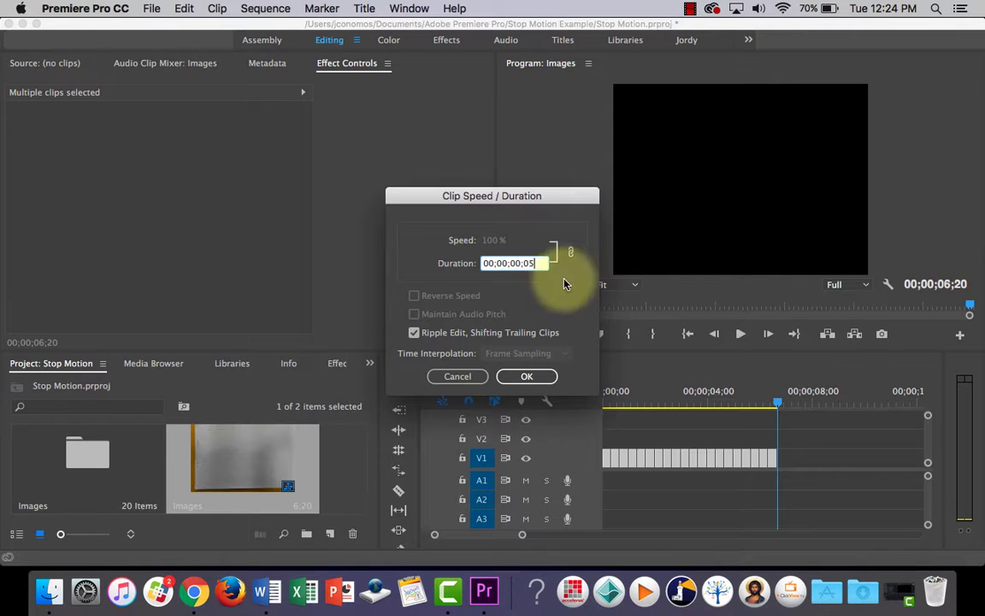
pyautogui.click(523, 377)
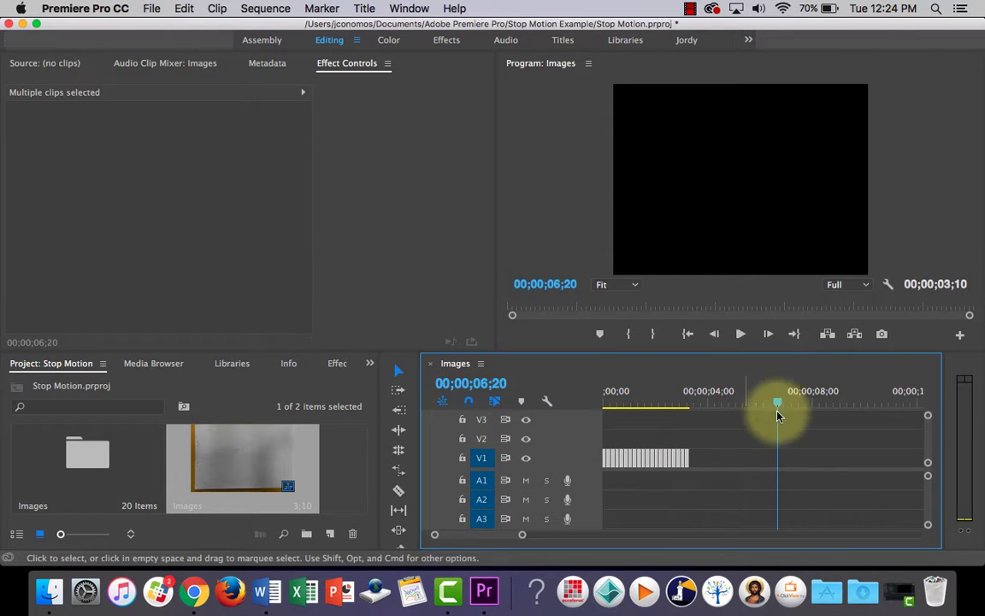
# Play the faster sequence from the beginning to review the animation, and deselect the clips
pyautogui.moveTo(777, 400); pyautogui.dragTo(569, 404)
pyautogui.click(740, 334)
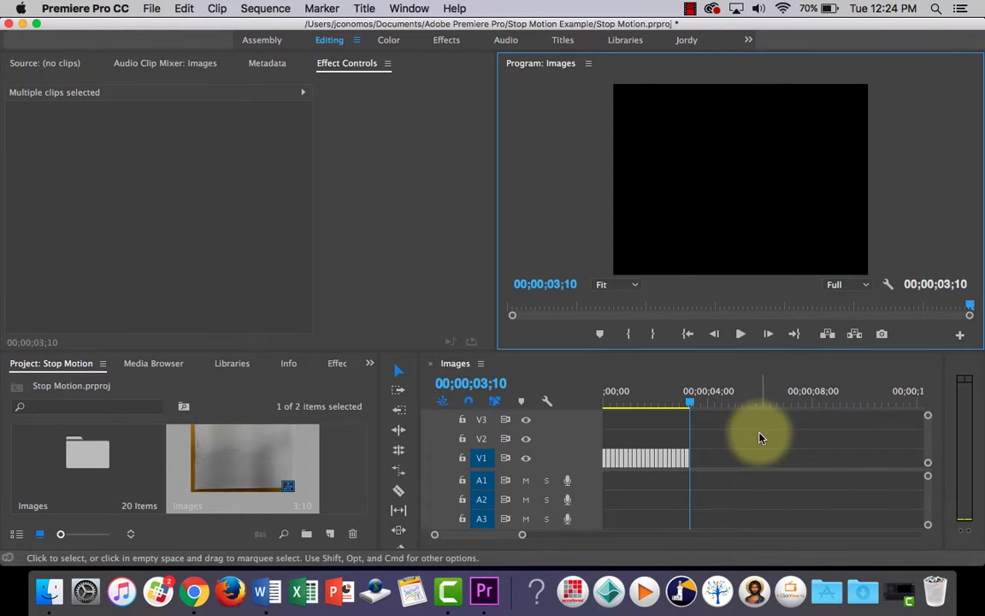
pyautogui.click(838, 444)
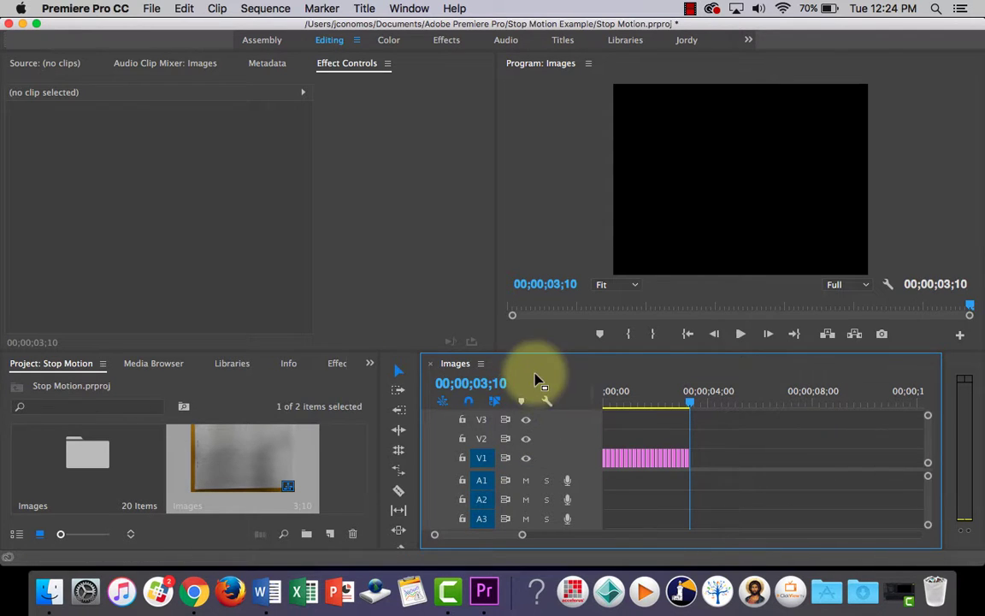
# Open the media export settings for the Images sequence and choose the H.264 format with the Match Source - High bitrate preset
pyautogui.click(151, 10)
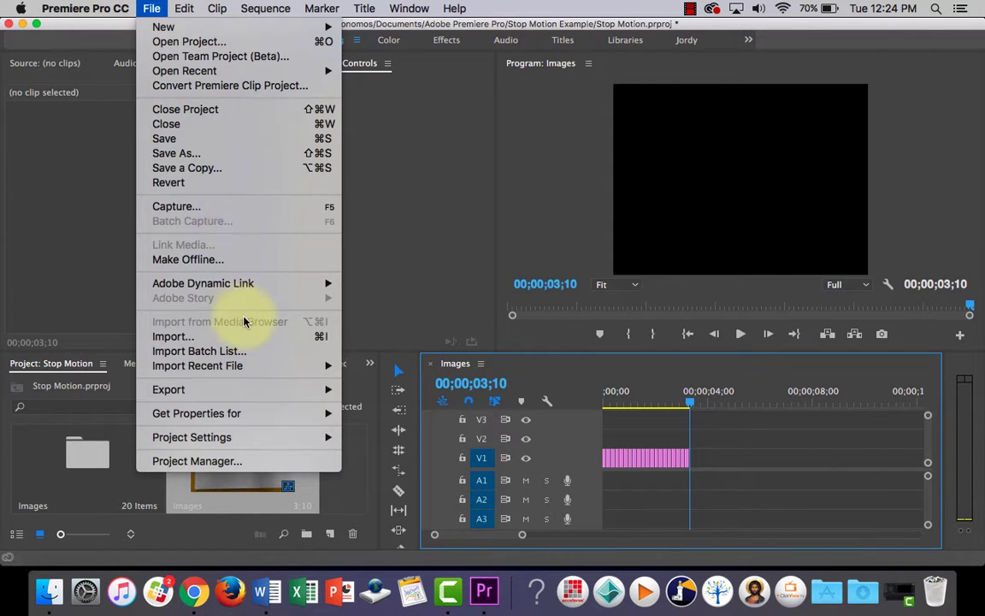
pyautogui.moveTo(256, 391)
pyautogui.click(381, 392)
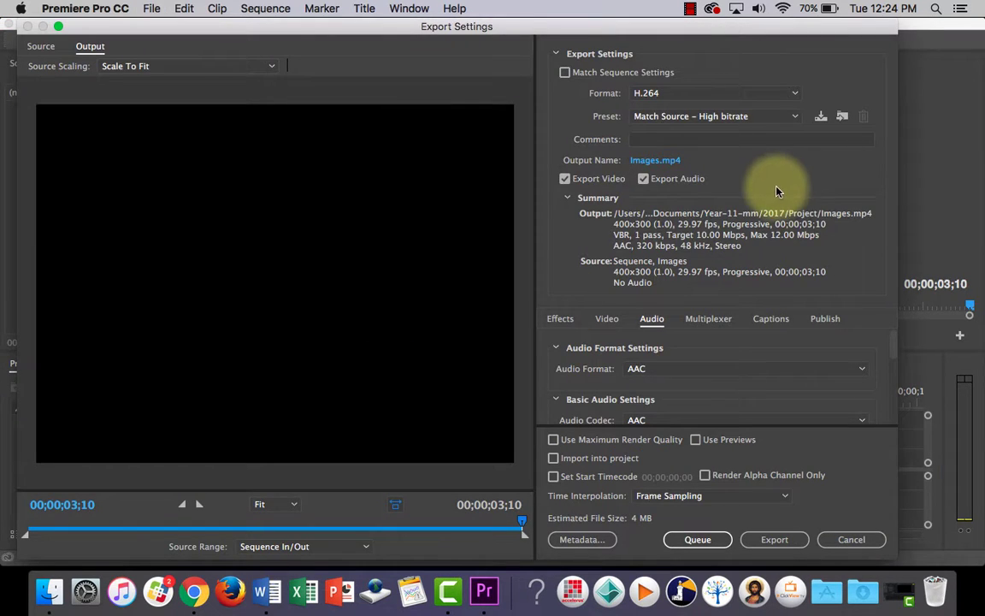
pyautogui.click(723, 94)
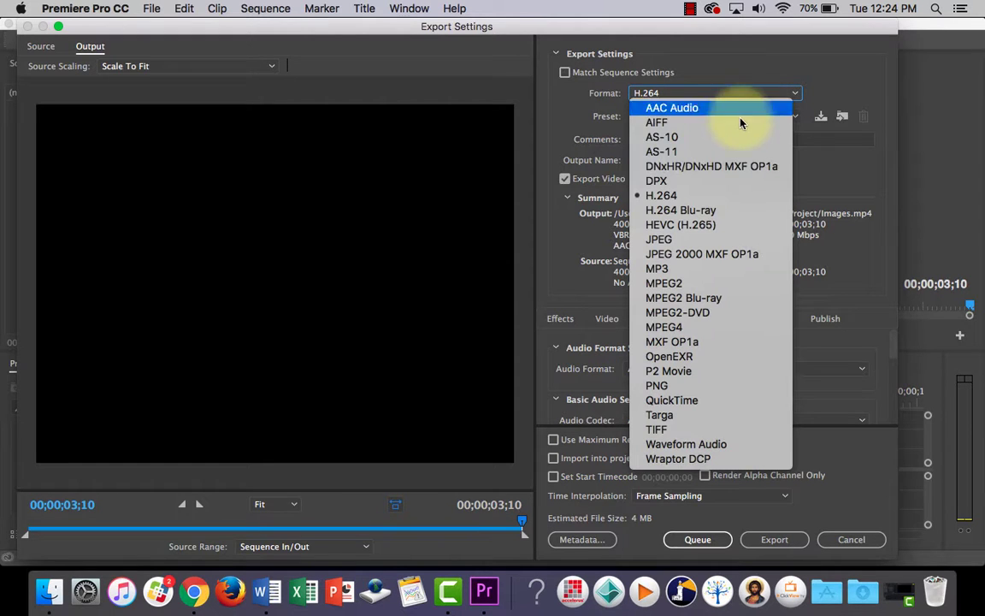
pyautogui.click(725, 196)
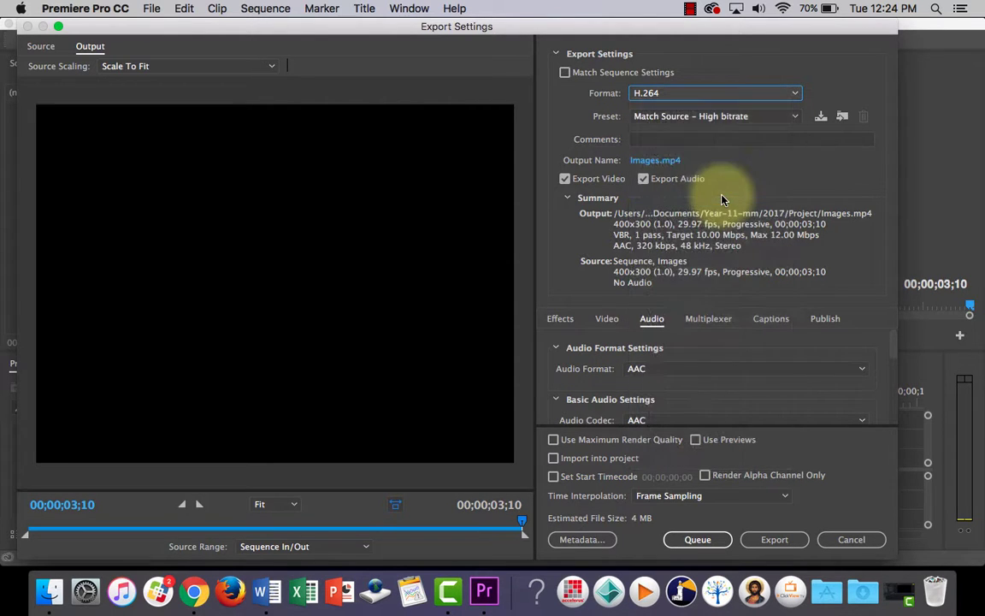
pyautogui.click(756, 119)
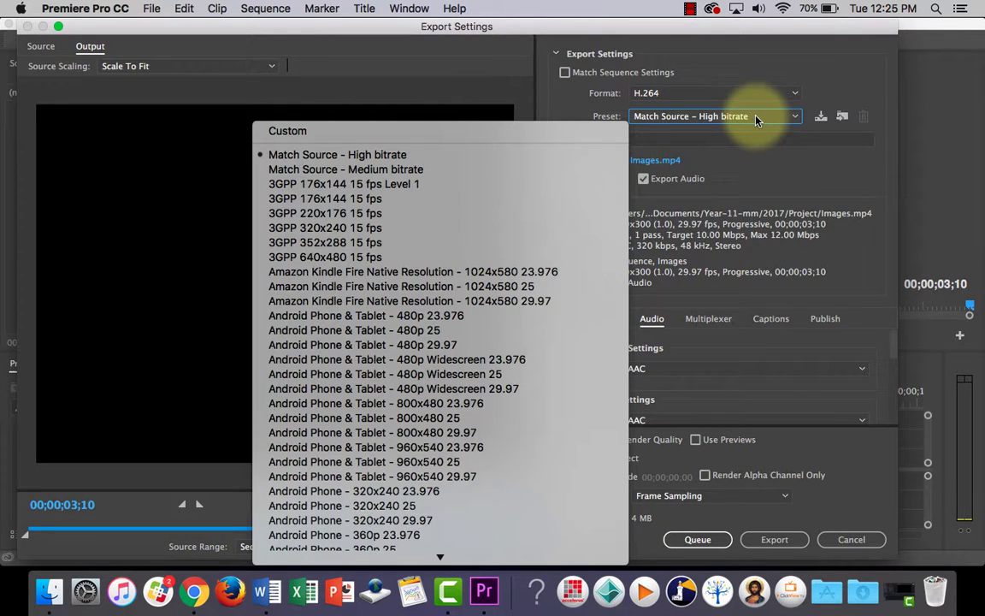
pyautogui.click(532, 154)
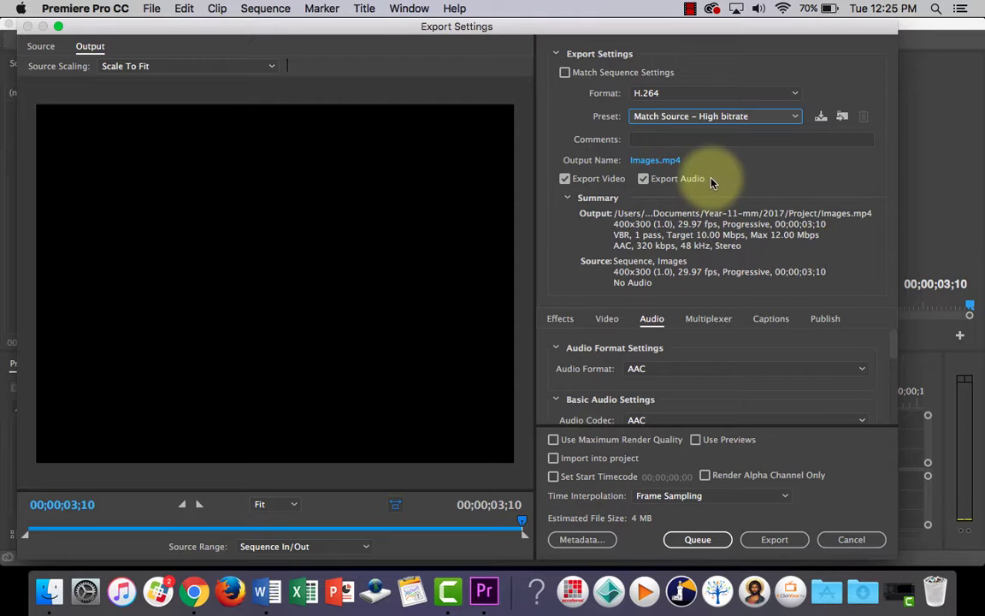
# Name the output StopMotion, save it in the Stop Motion Example folder inside Adobe Premiere Pro, and export the video
pyautogui.click(652, 163)
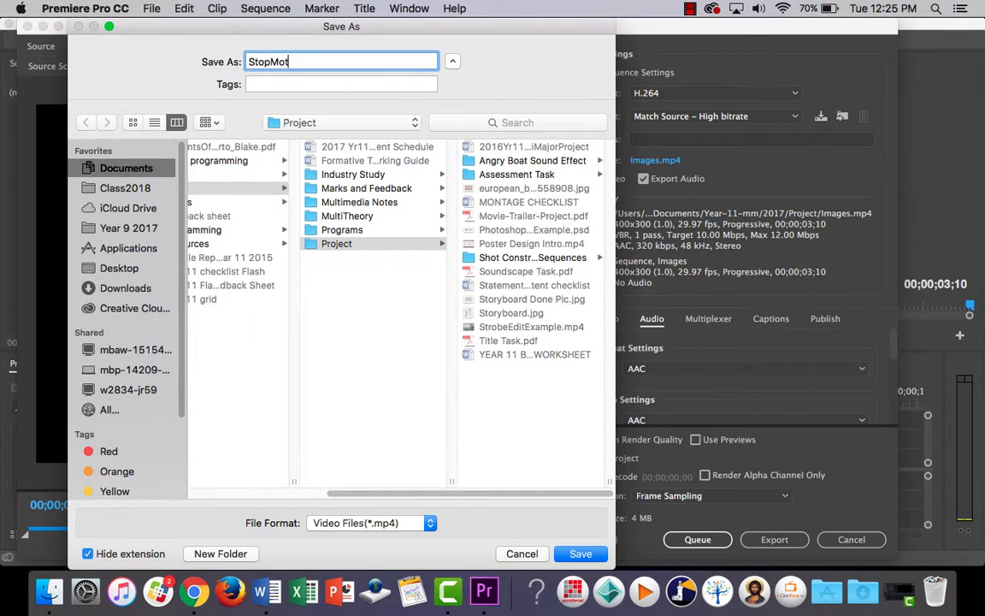
pyautogui.moveTo(517, 493); pyautogui.dragTo(312, 482)
pyautogui.scroll(-2, 282, 402)
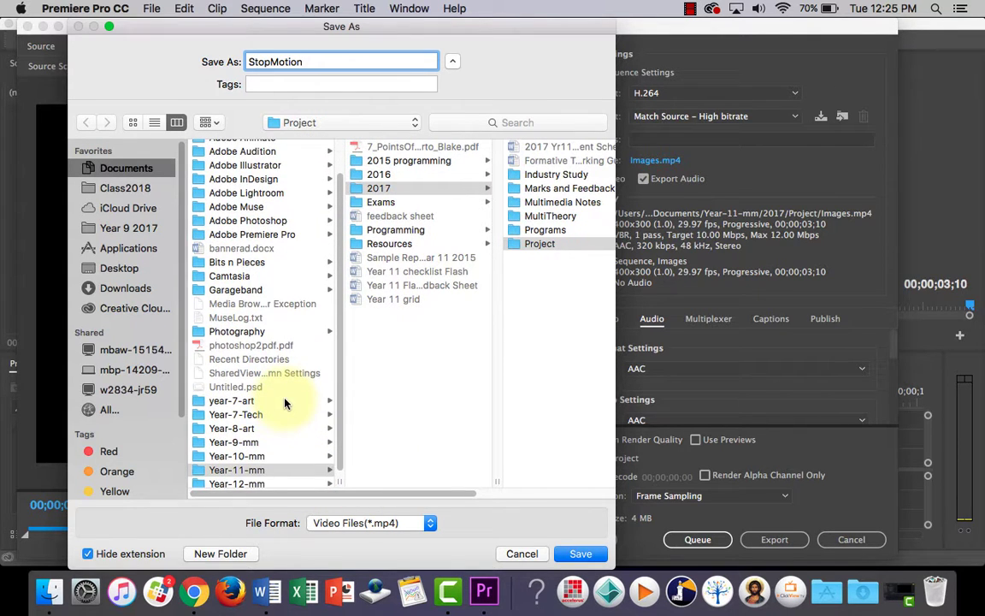
pyautogui.scroll(2, 286, 402)
pyautogui.click(290, 271)
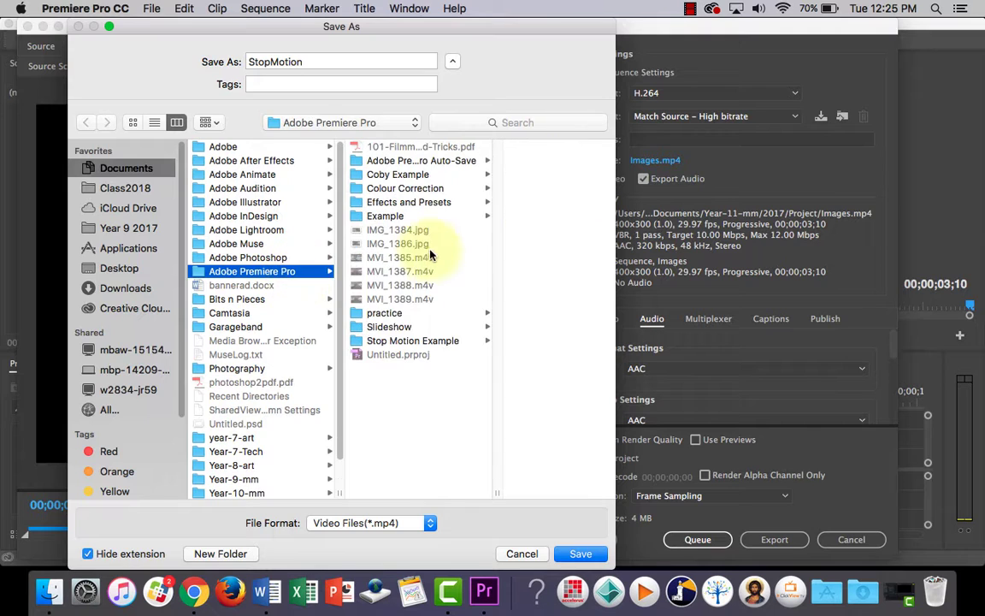
pyautogui.click(397, 340)
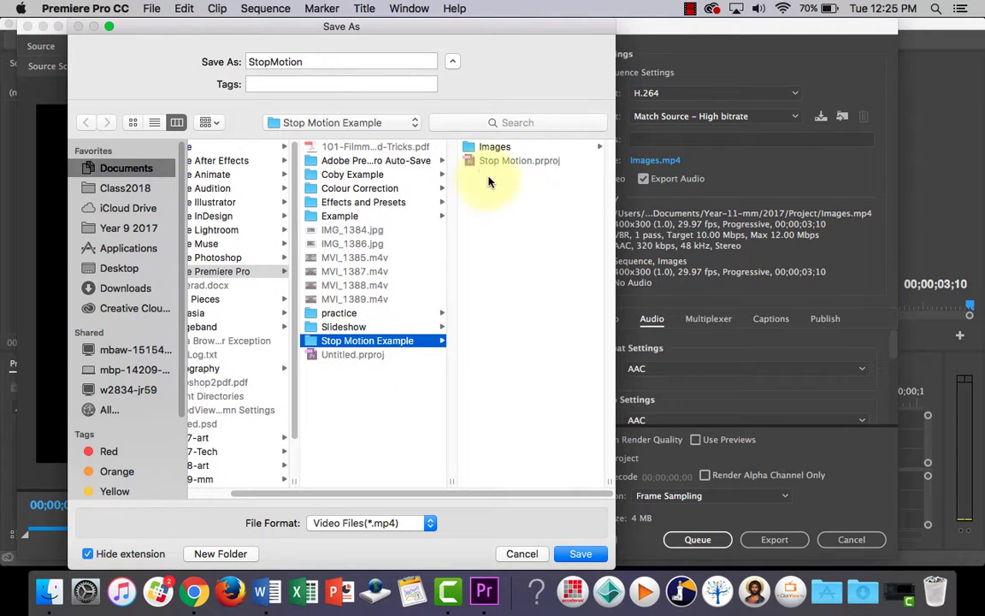
pyautogui.click(581, 553)
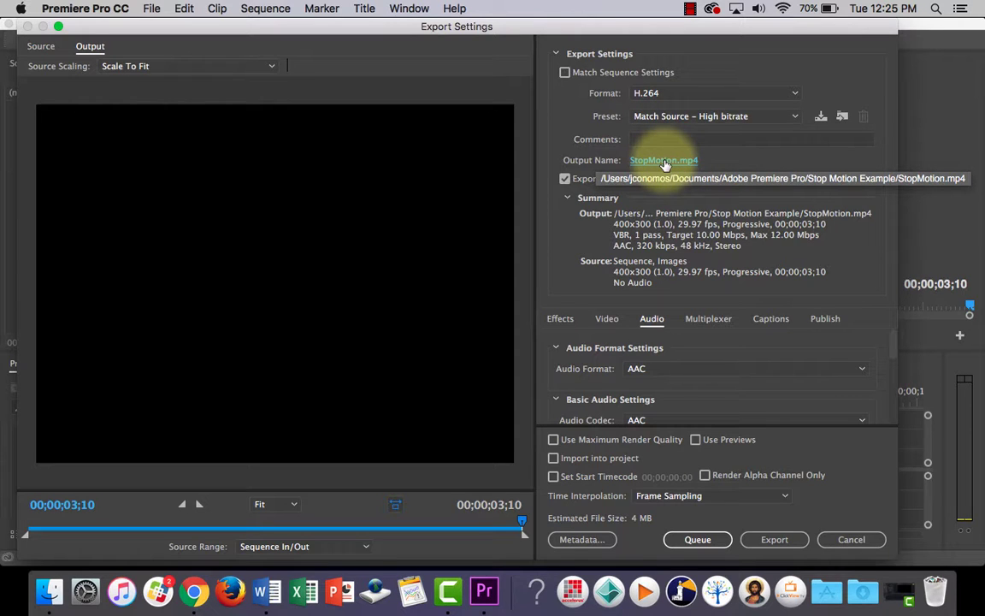
pyautogui.click(780, 542)
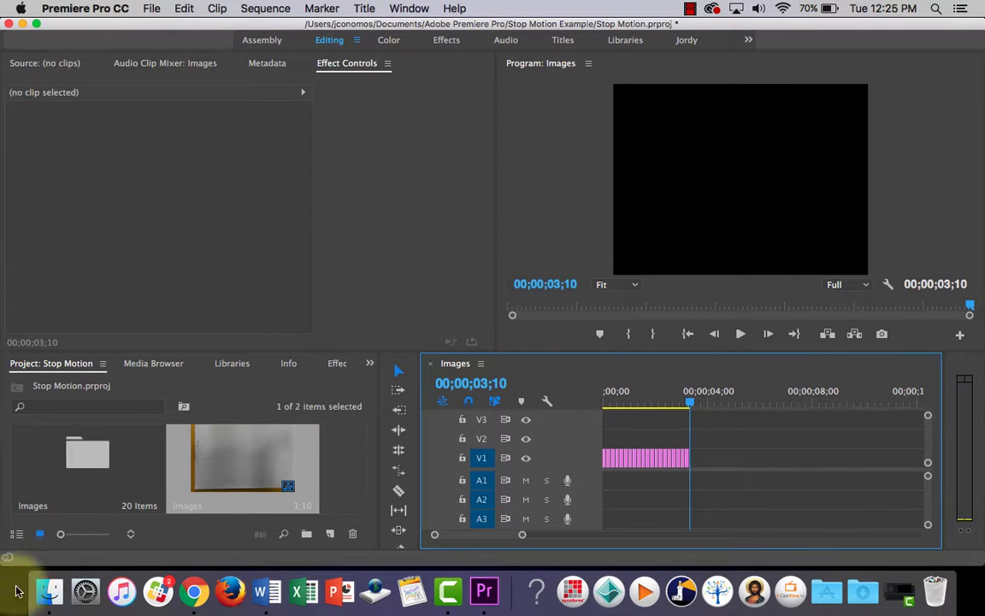
# Switch to Finder, play the exported StopMotion.mp4 in QuickTime Player to check it, and close the player and Finder windows
pyautogui.click(47, 589)
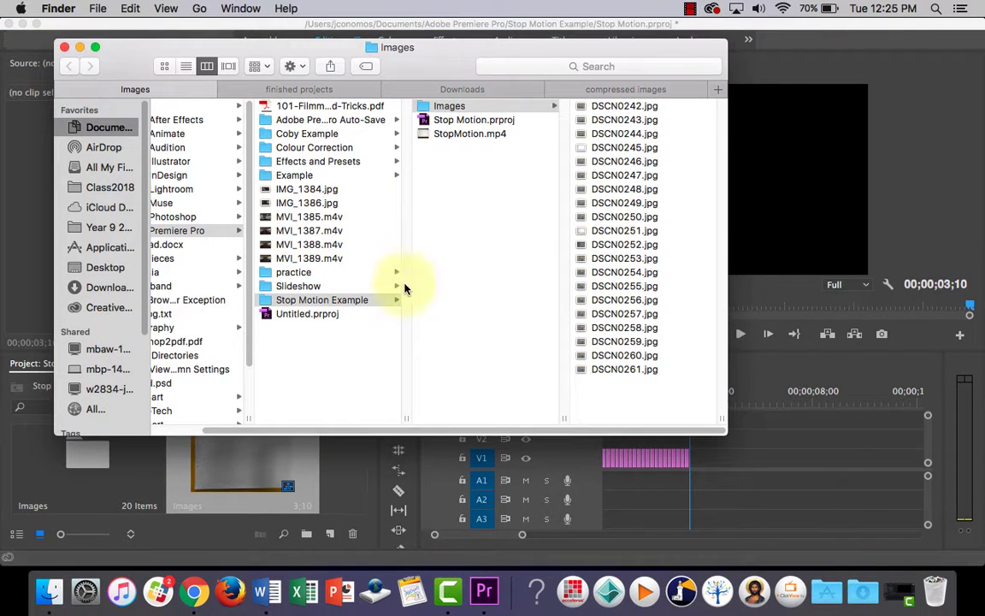
pyautogui.click(455, 134)
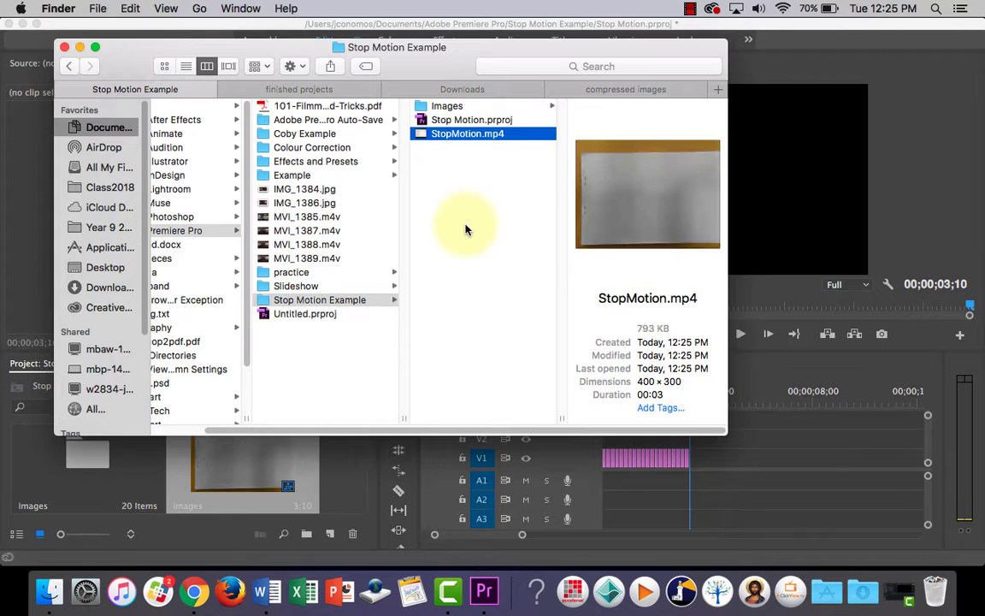
pyautogui.doubleClick(462, 137)
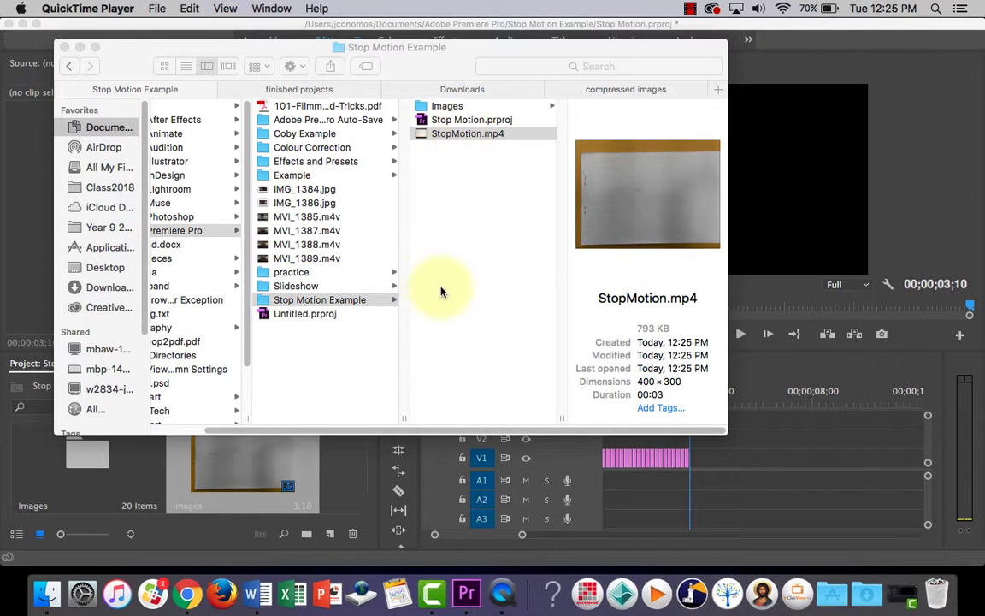
pyautogui.moveTo(155, 124); pyautogui.dragTo(172, 69)
pyautogui.moveTo(363, 276); pyautogui.dragTo(472, 346)
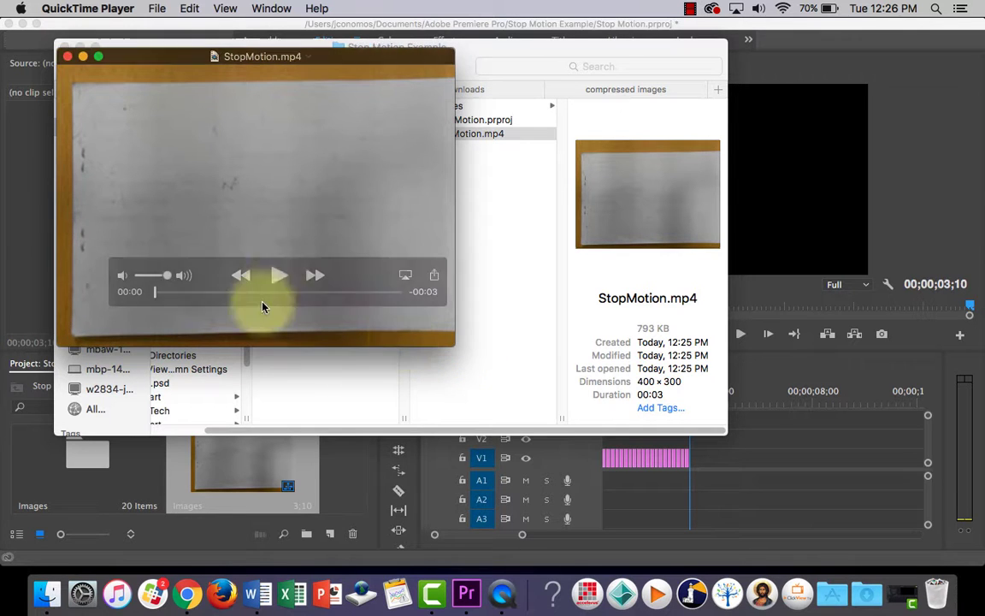
pyautogui.click(279, 274)
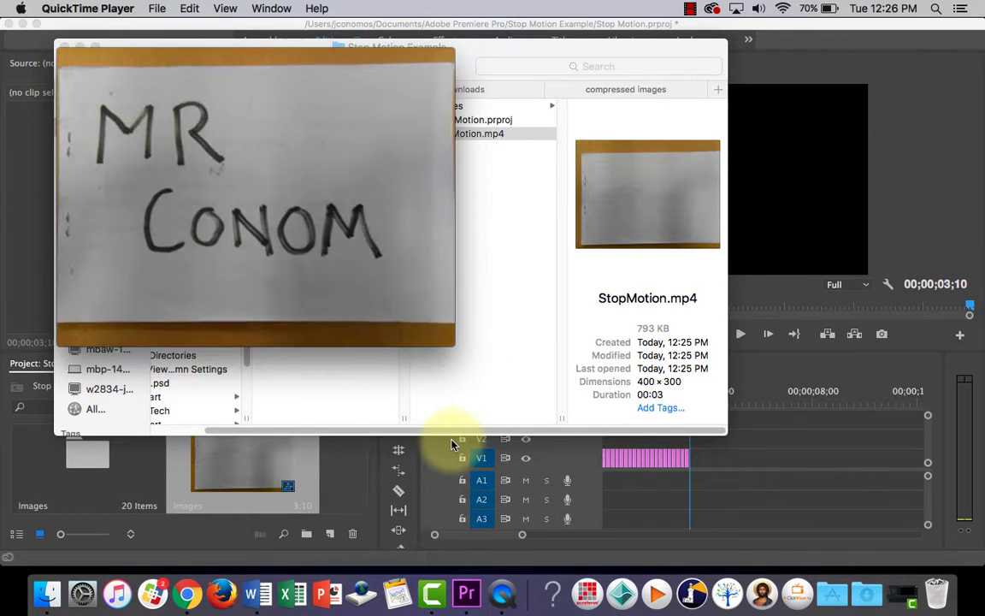
pyautogui.click(65, 50)
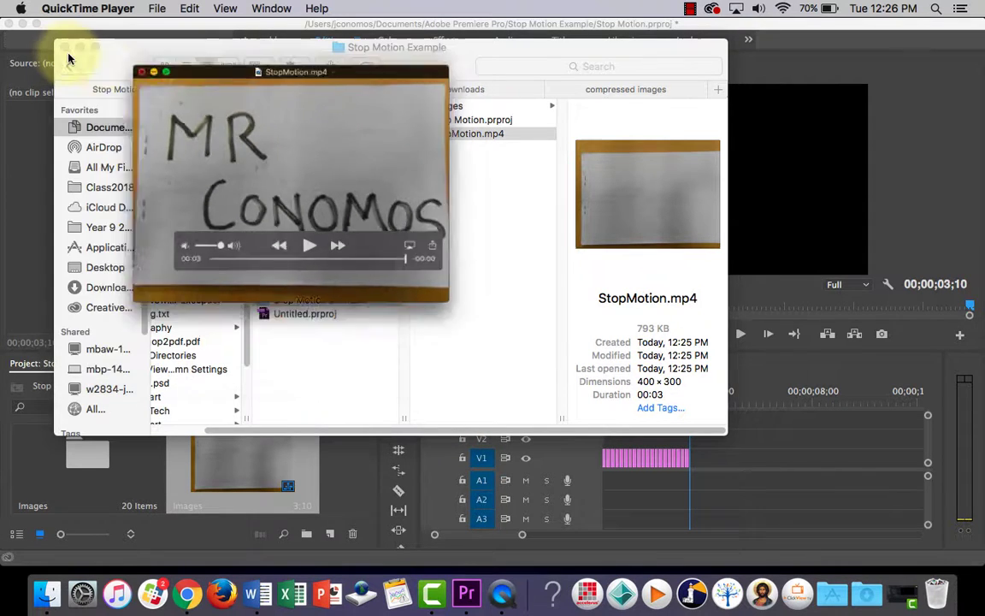
pyautogui.click(65, 49)
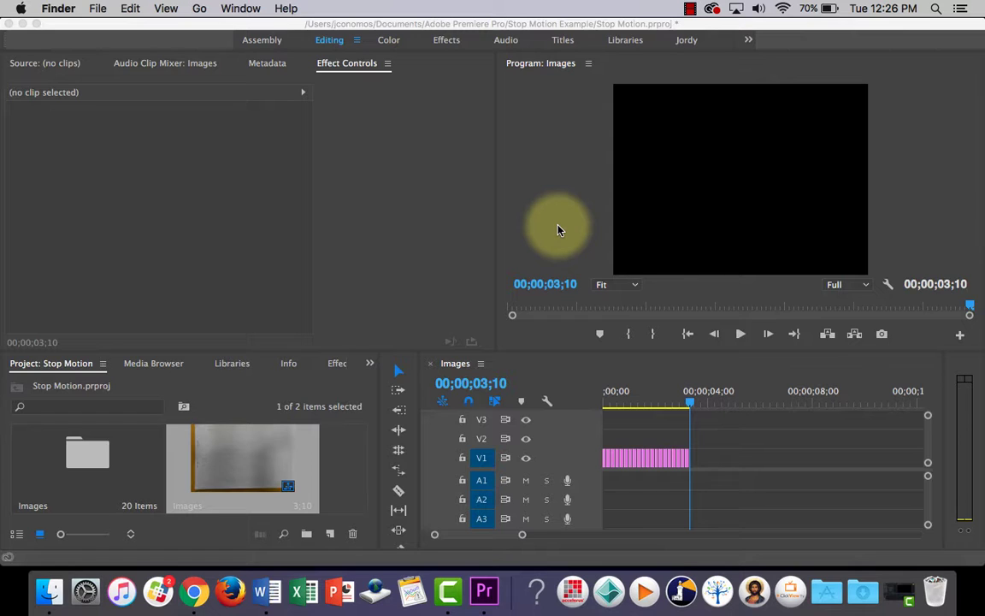
pyautogui.click(690, 8)
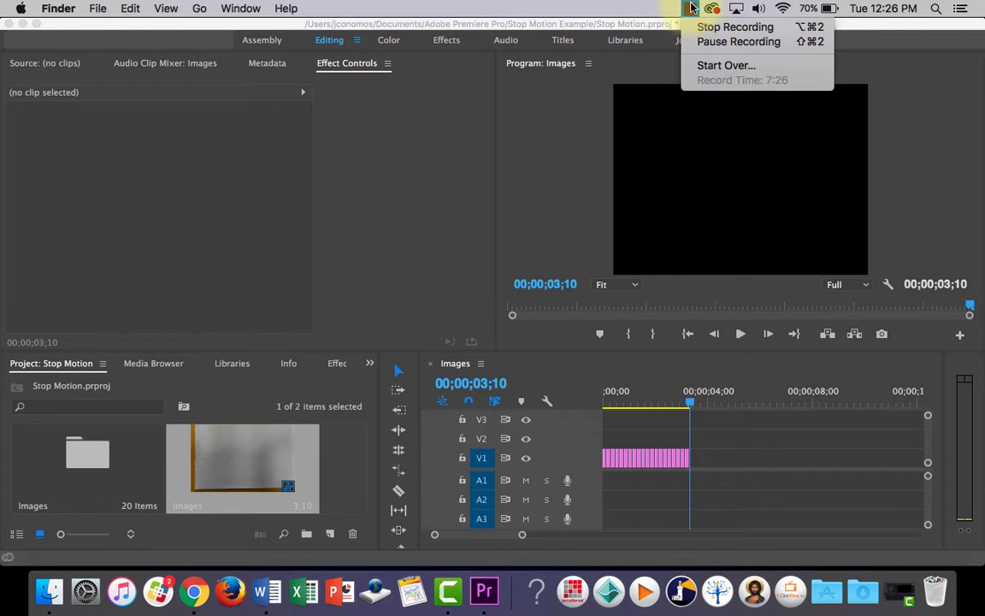